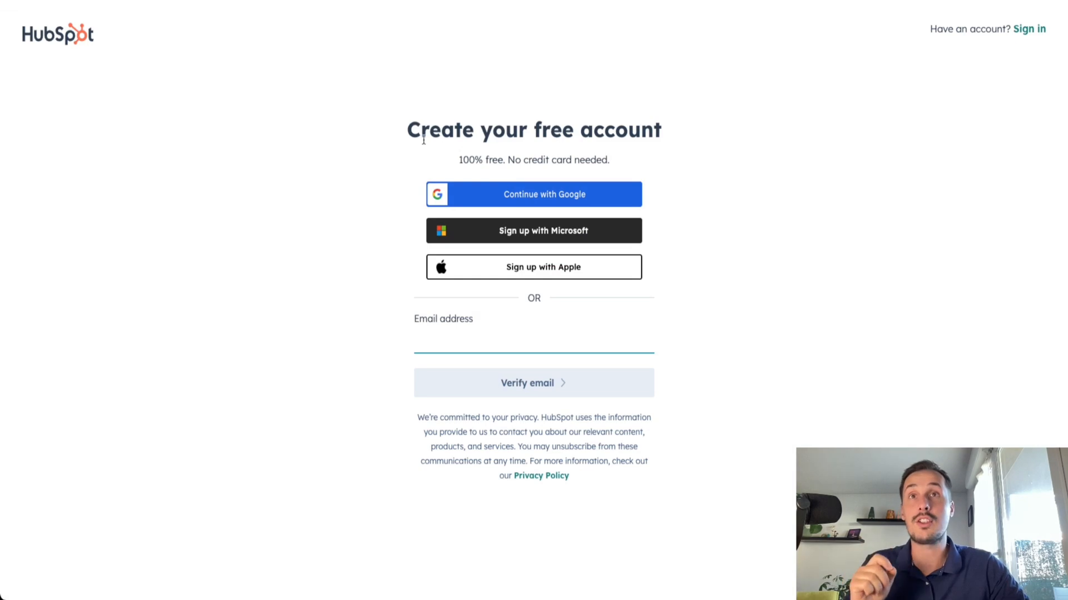
pyautogui.moveTo(410, 132); pyautogui.dragTo(608, 136)
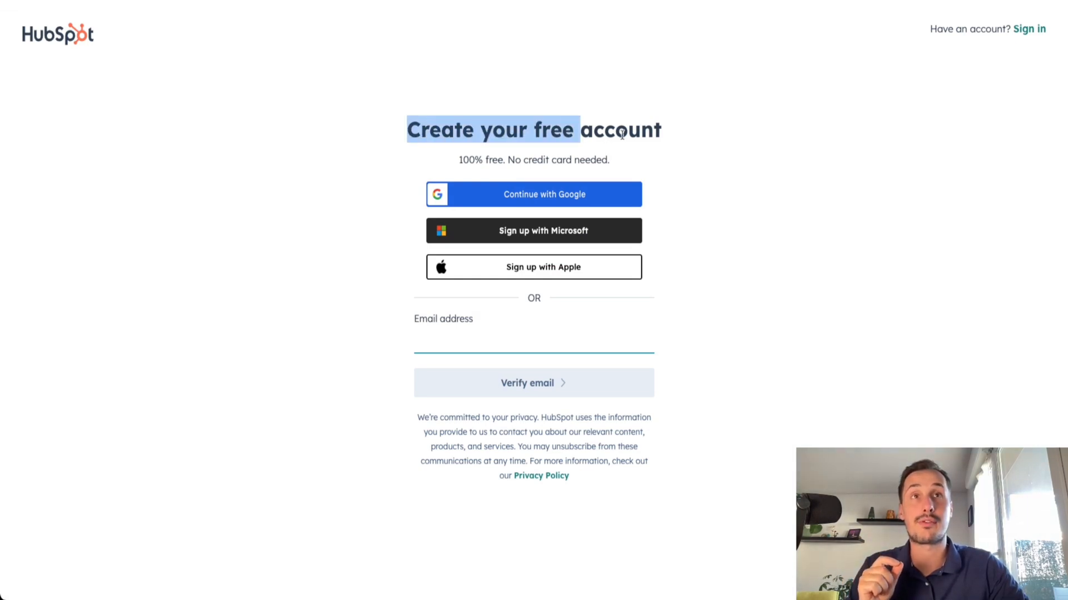
pyautogui.click(549, 156)
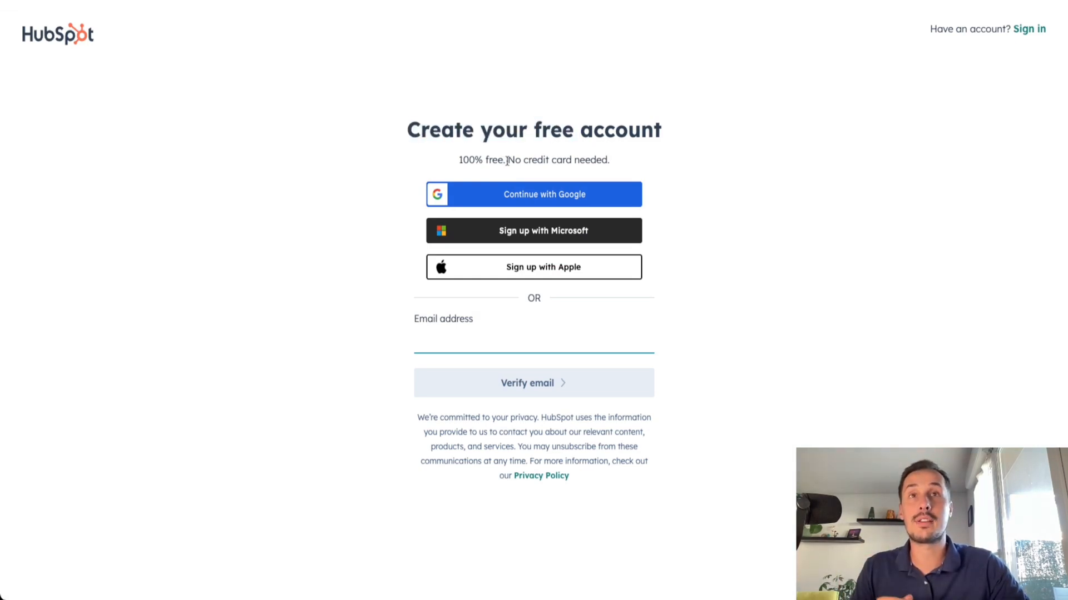
pyautogui.moveTo(507, 162); pyautogui.dragTo(598, 164)
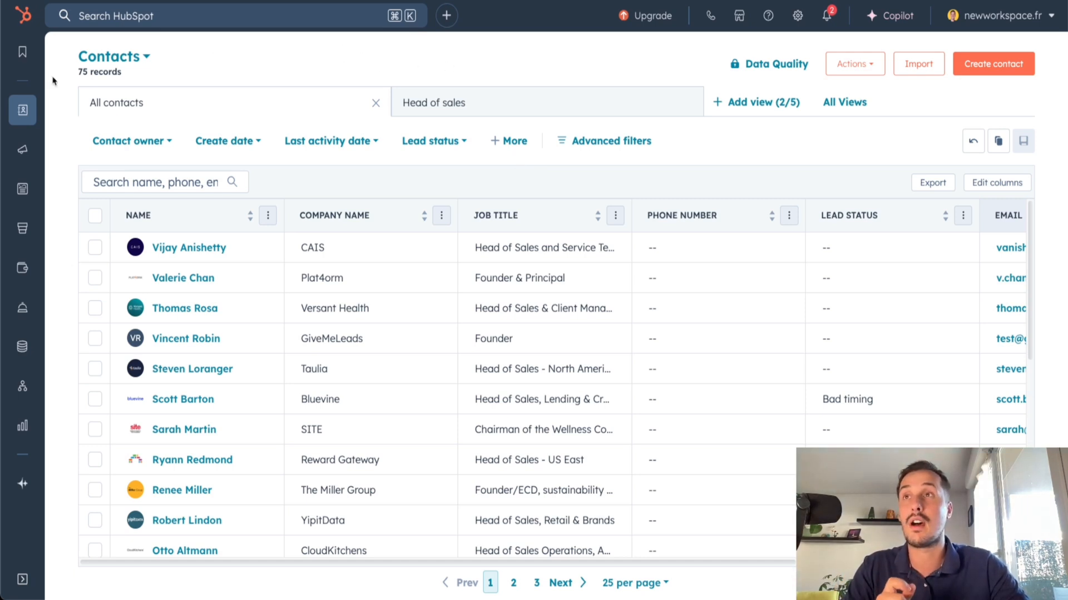
# Open the Deals records of the CRM
pyautogui.moveTo(21, 110)
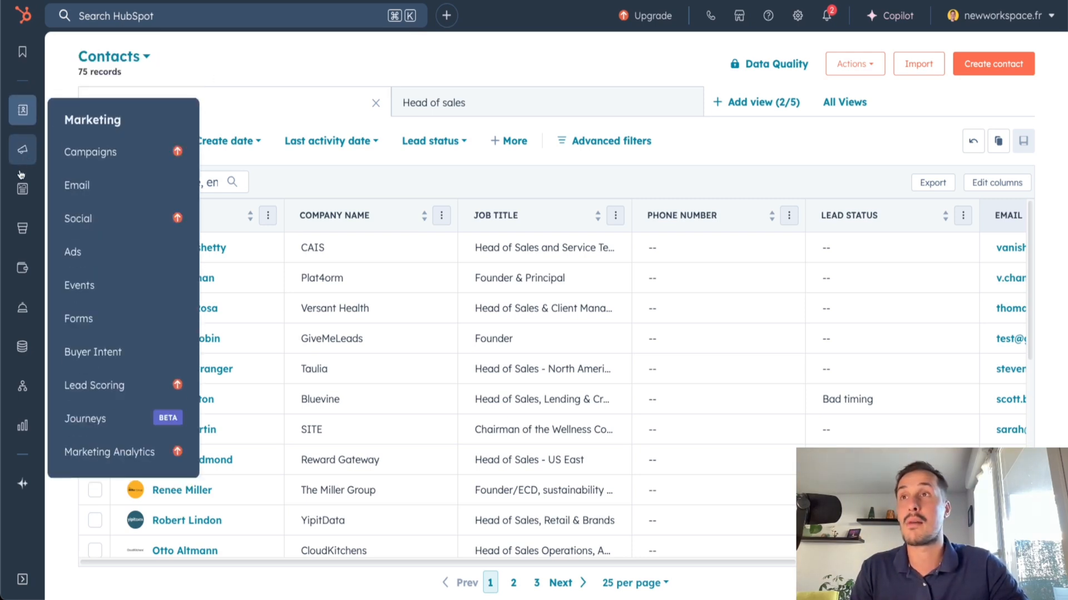
pyautogui.moveTo(23, 199)
pyautogui.moveTo(28, 274)
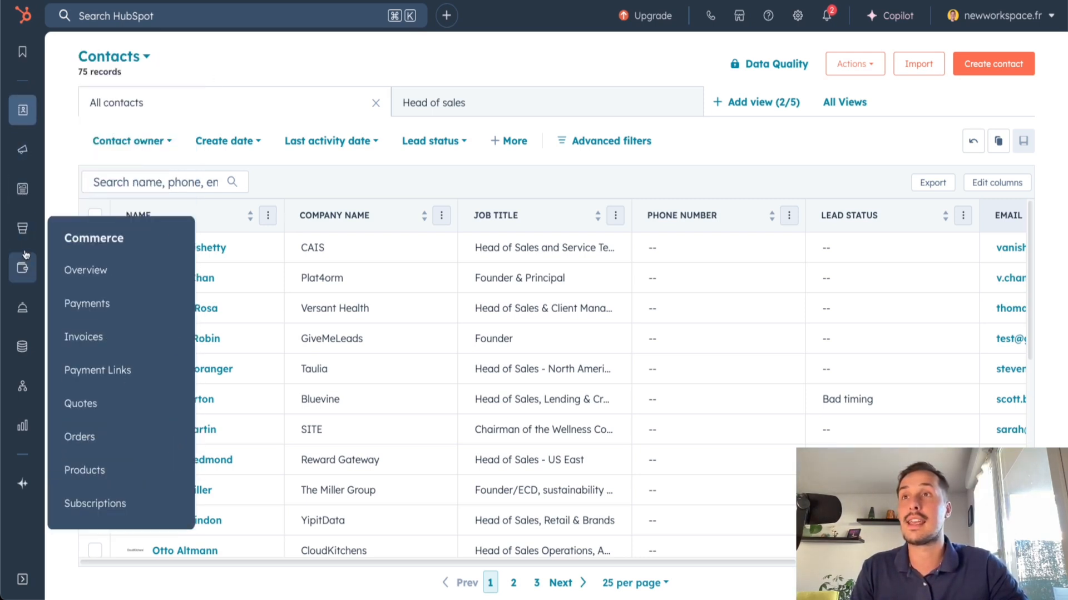
pyautogui.moveTo(22, 351)
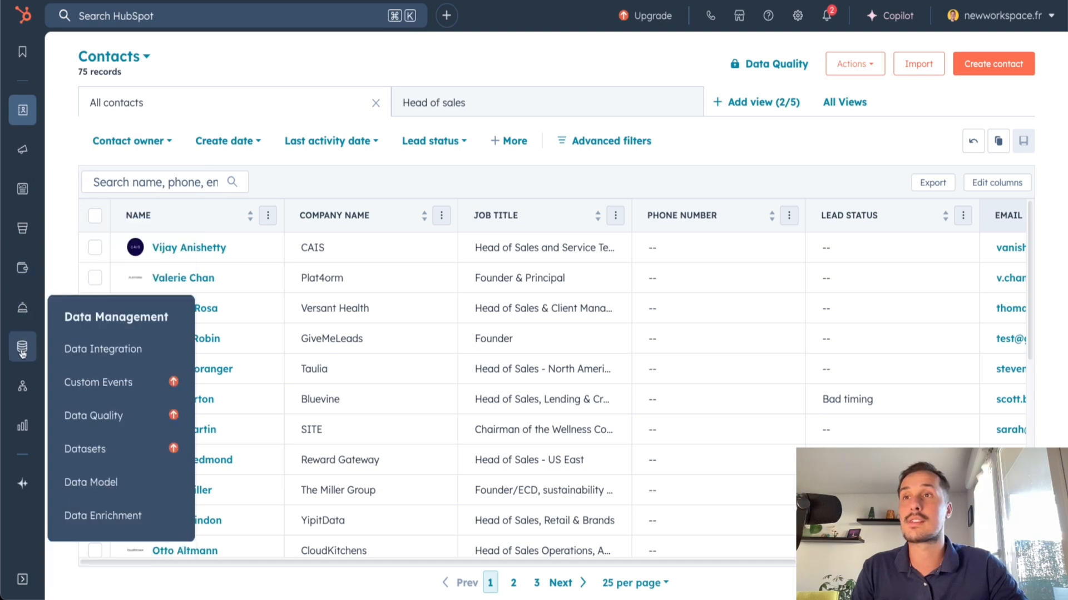
pyautogui.moveTo(23, 423)
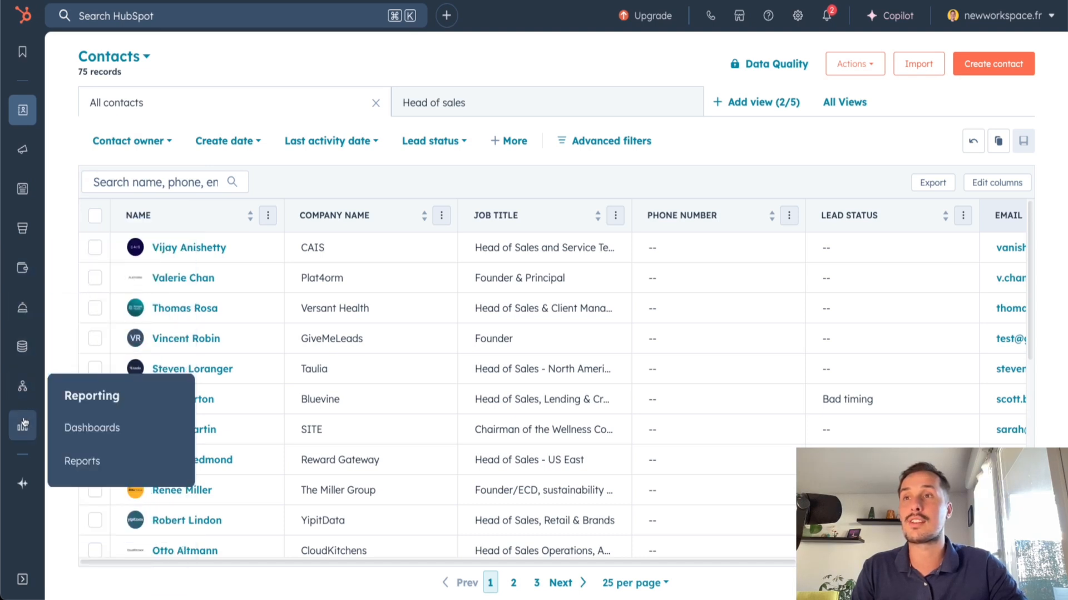
pyautogui.moveTo(22, 484)
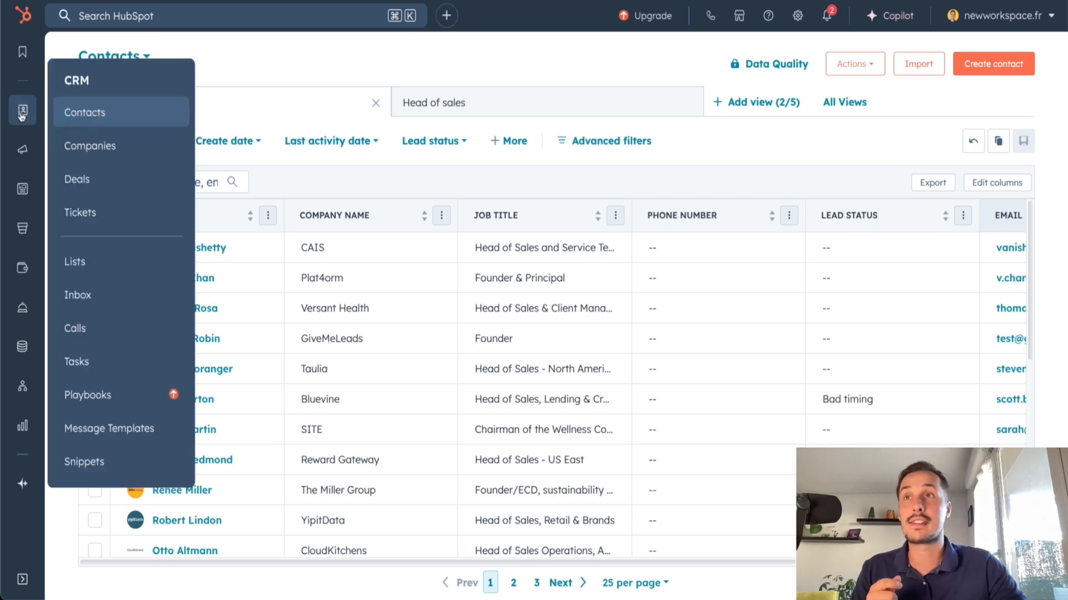
pyautogui.click(93, 189)
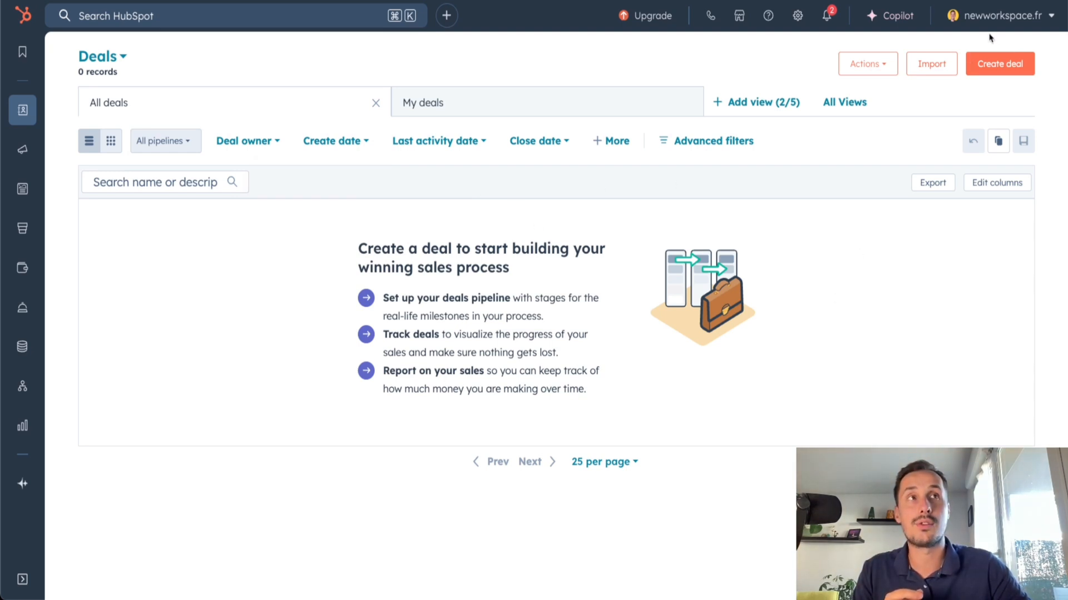
# Start creating a deal with the guided pipeline setup, keep the name Sales Pipeline and continue to the deal stages
pyautogui.click(1000, 67)
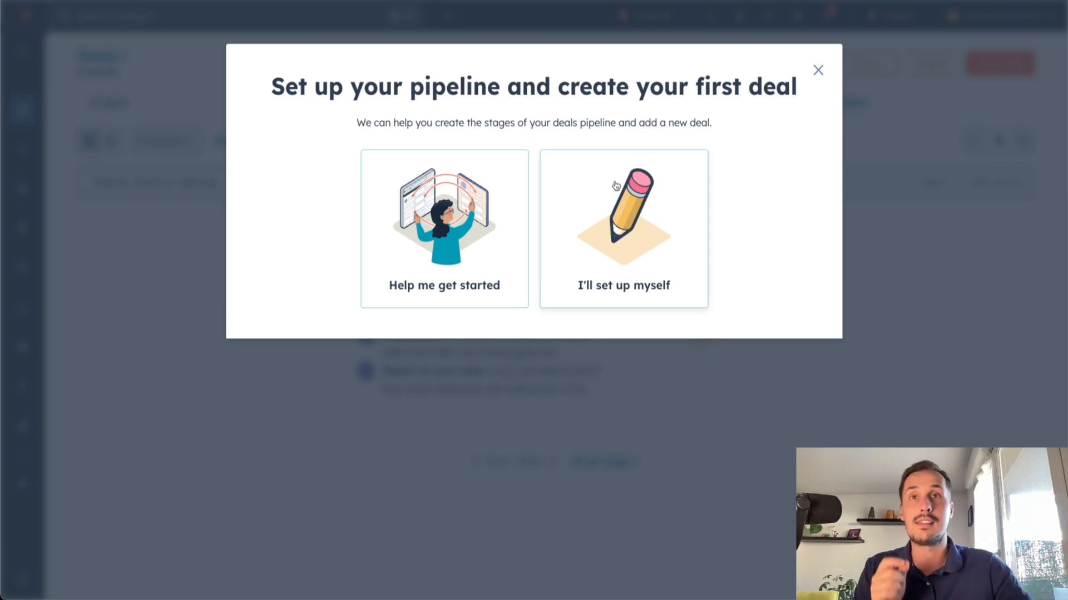
pyautogui.click(452, 238)
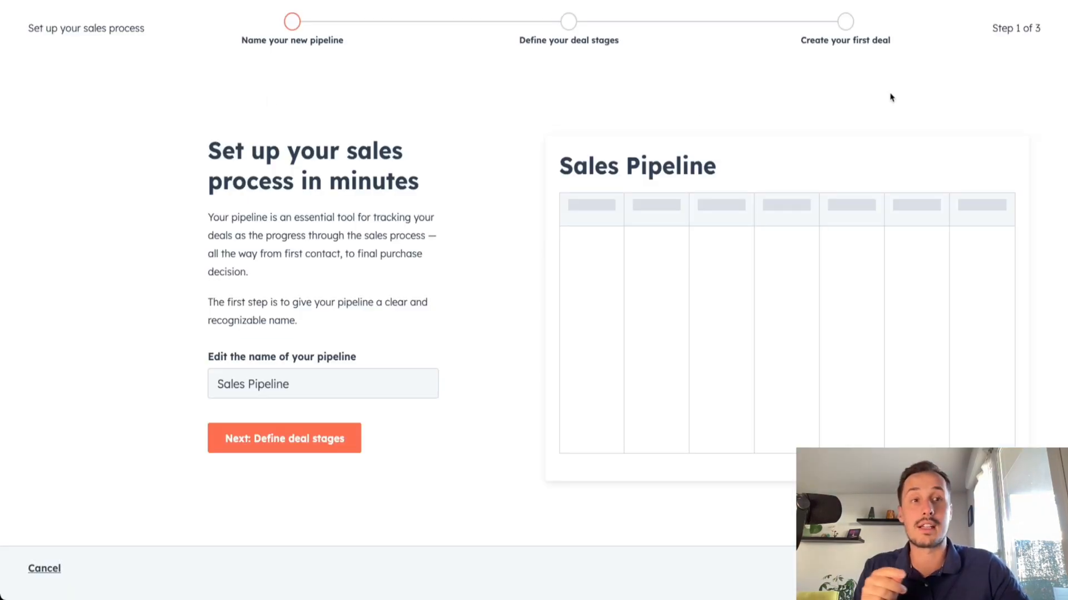
pyautogui.moveTo(998, 28); pyautogui.dragTo(1046, 33)
pyautogui.click(991, 65)
pyautogui.moveTo(242, 46); pyautogui.dragTo(350, 46)
pyautogui.click(296, 387)
pyautogui.moveTo(296, 388); pyautogui.dragTo(181, 406)
pyautogui.click(181, 405)
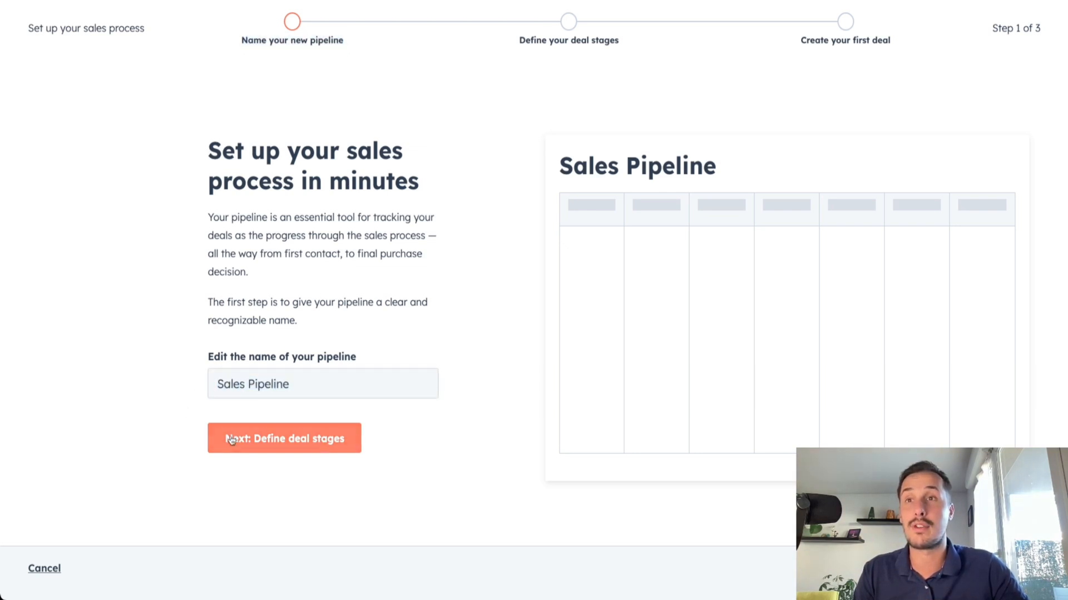
pyautogui.click(269, 439)
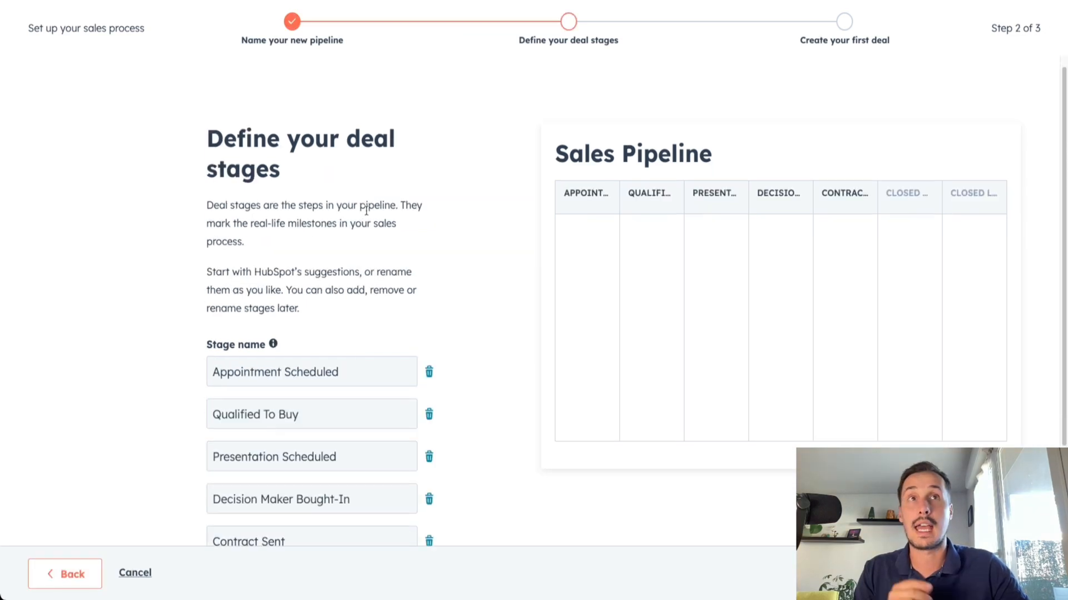
# Examine the suggested deal stage names and the Sales Pipeline preview
pyautogui.moveTo(207, 139); pyautogui.dragTo(301, 139)
pyautogui.click(296, 170)
pyautogui.scroll(-1, 292, 176)
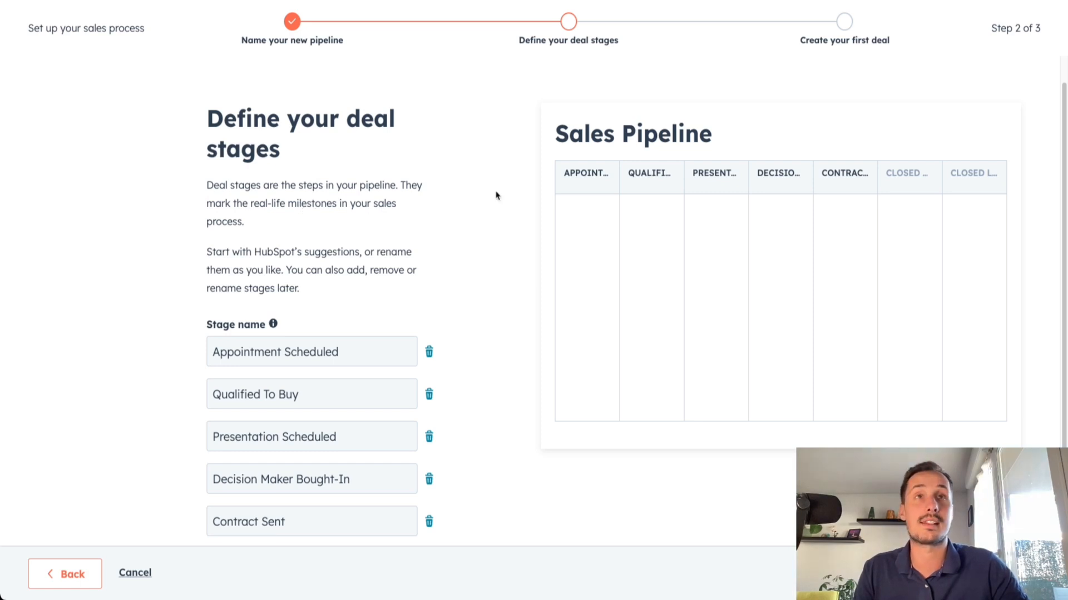
pyautogui.scroll(-1, 331, 270)
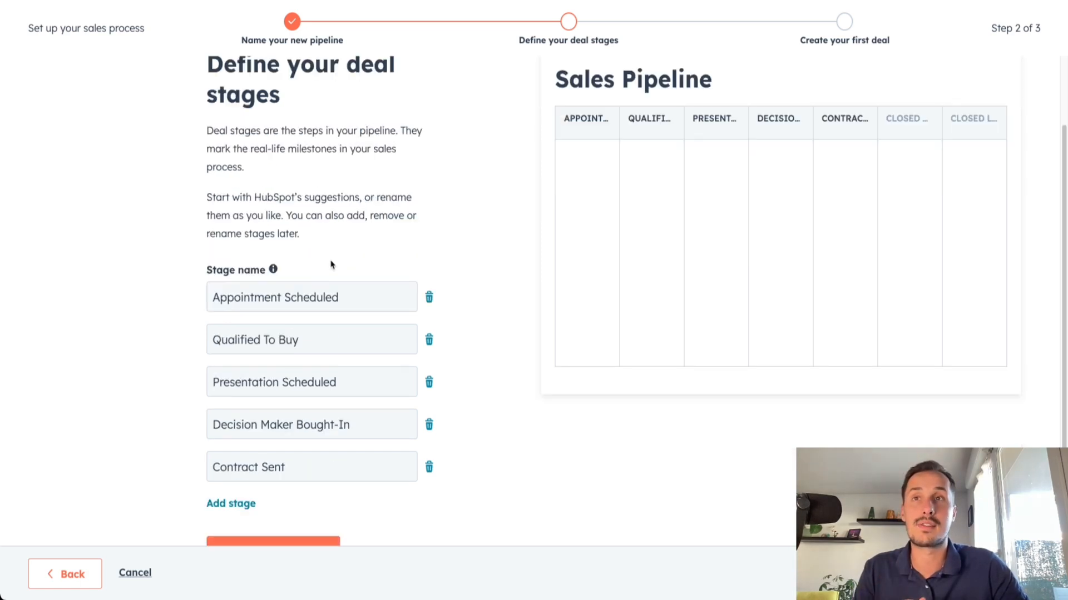
pyautogui.moveTo(205, 274); pyautogui.dragTo(238, 277)
pyautogui.click(350, 262)
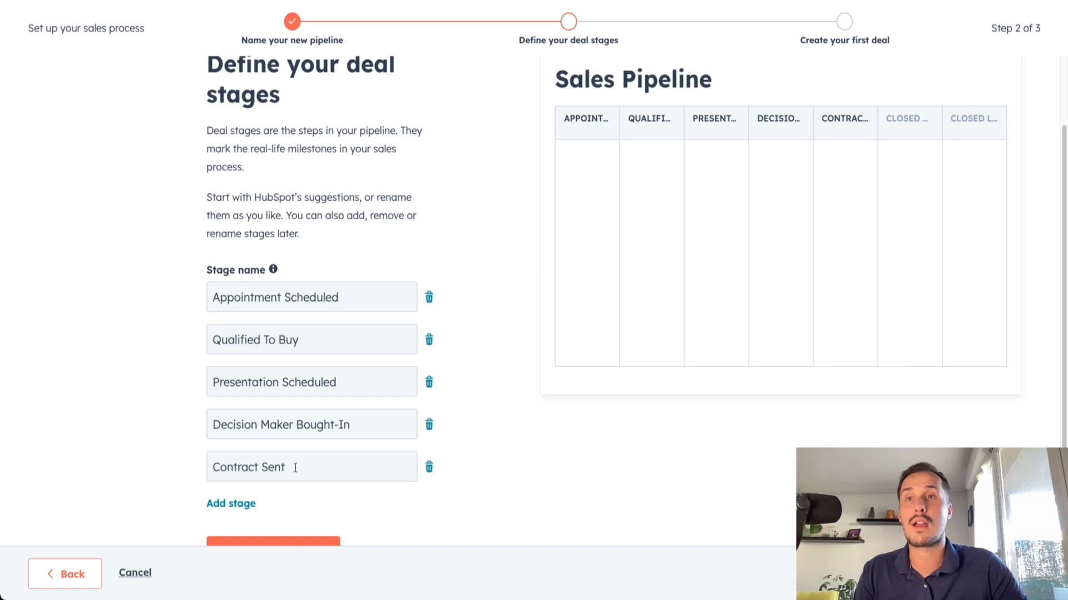
pyautogui.scroll(1, 209, 286)
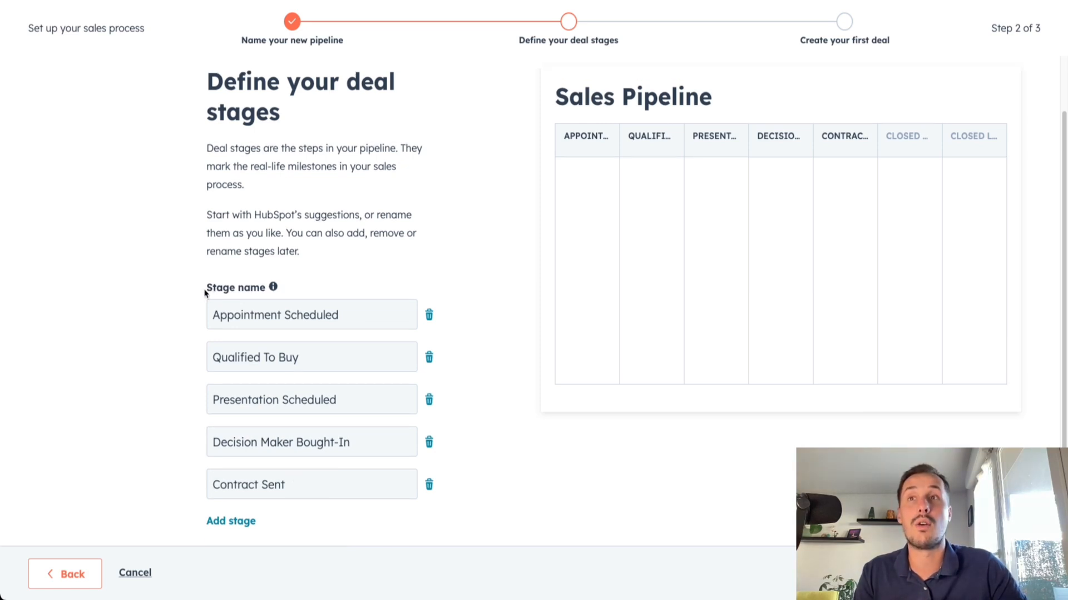
pyautogui.moveTo(555, 97); pyautogui.dragTo(739, 100)
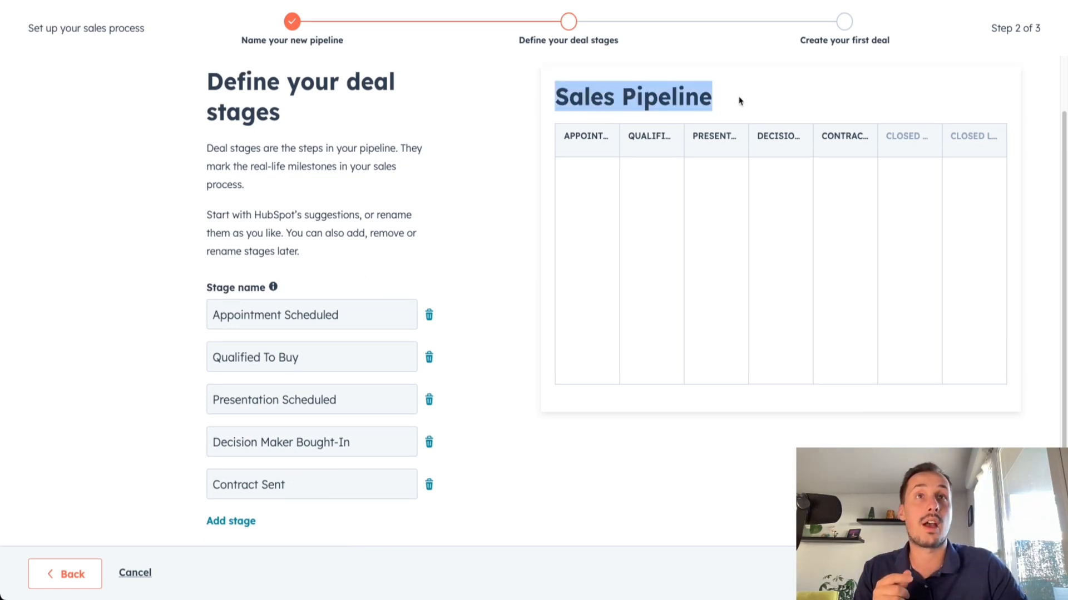
pyautogui.click(615, 101)
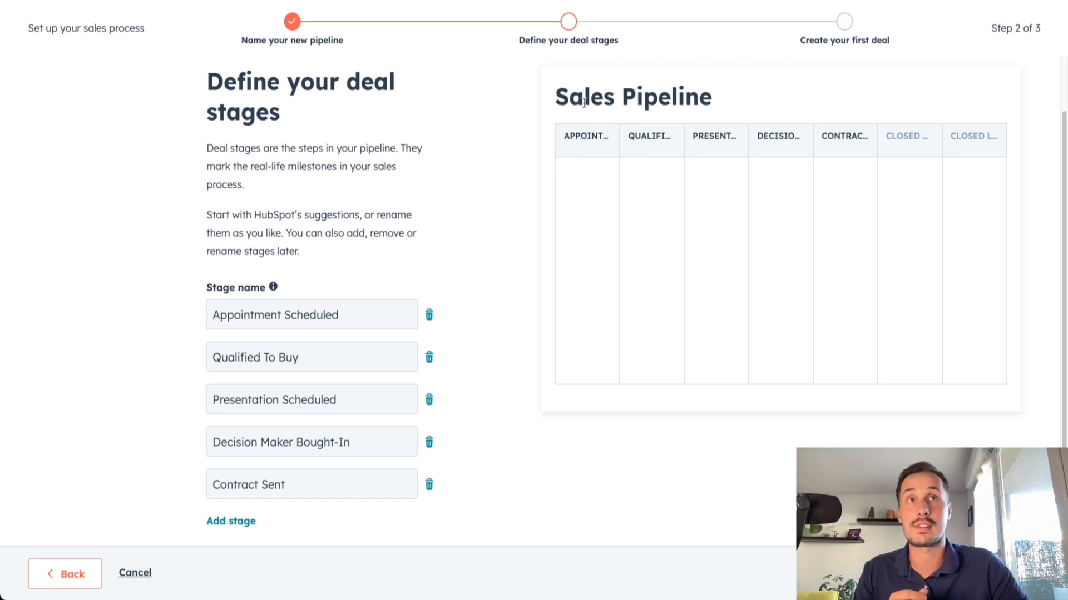
# Add a blank deal stage below Contract Sent and remove it again
pyautogui.scroll(-4, 472, 274)
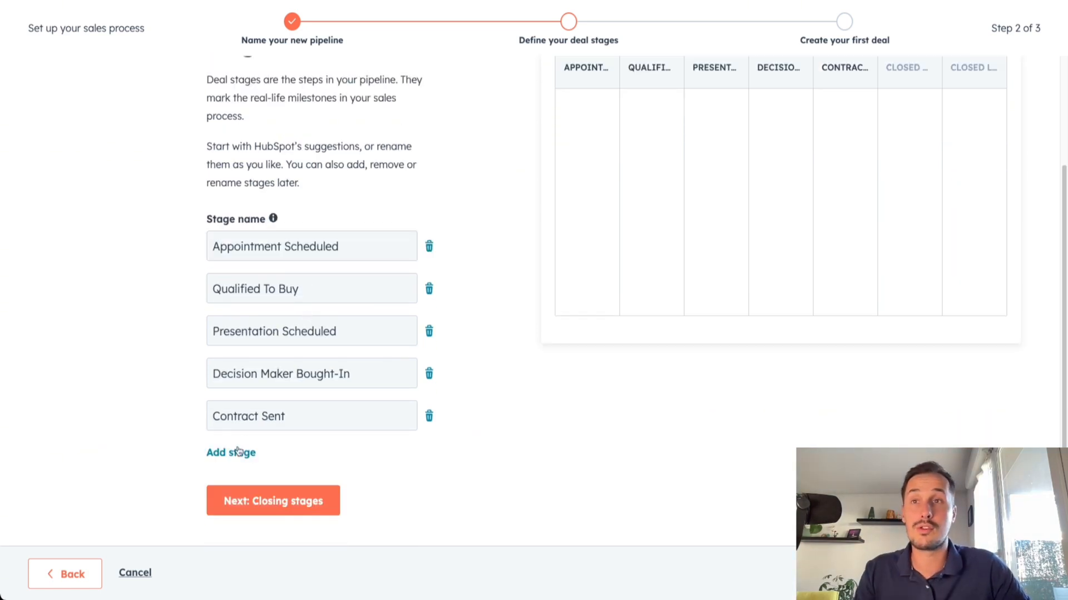
pyautogui.click(235, 460)
pyautogui.click(429, 455)
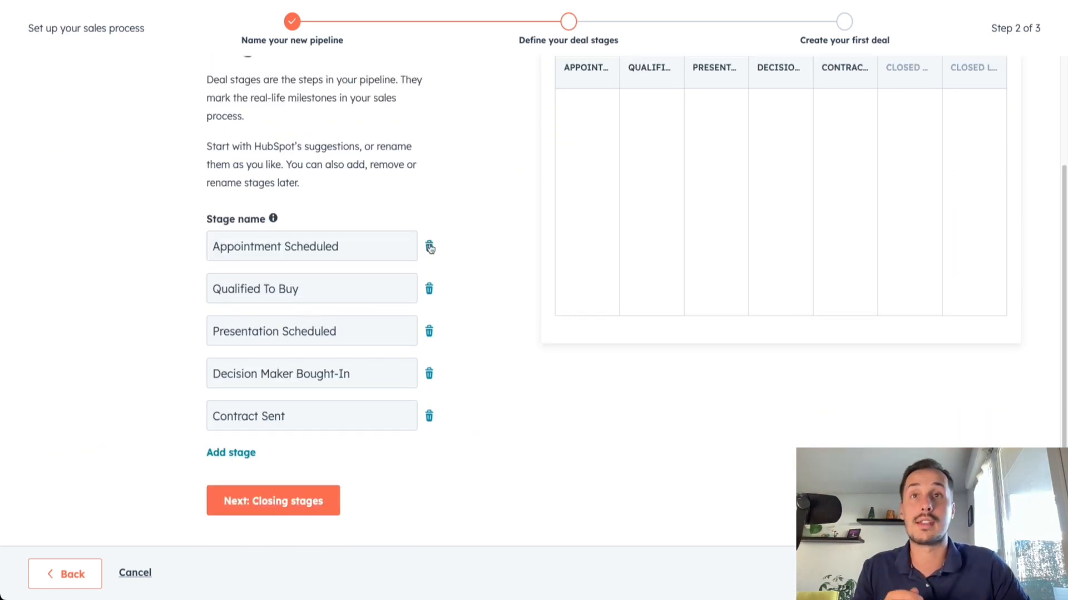
# Delete the Decision Maker Bought-In stage from the pipeline and continue to the closing stages
pyautogui.click(374, 247)
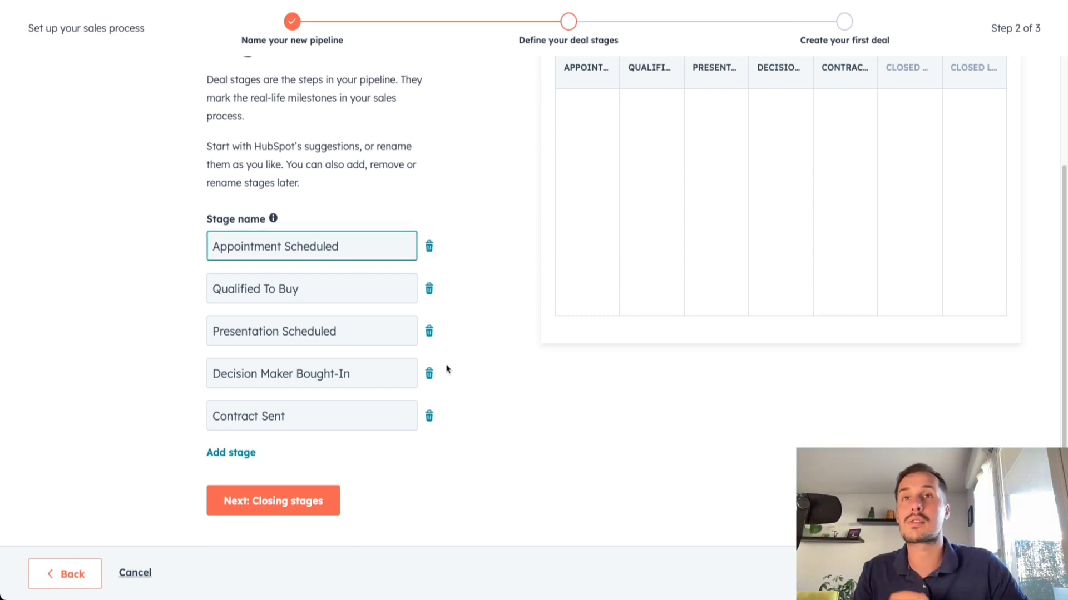
pyautogui.moveTo(236, 374); pyautogui.dragTo(303, 378)
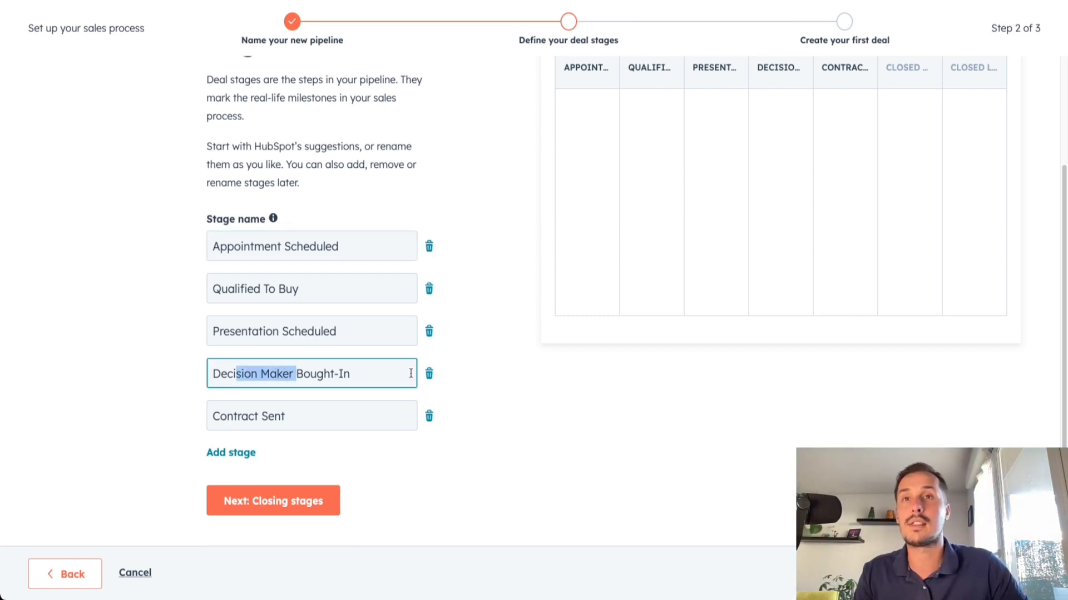
pyautogui.click(429, 374)
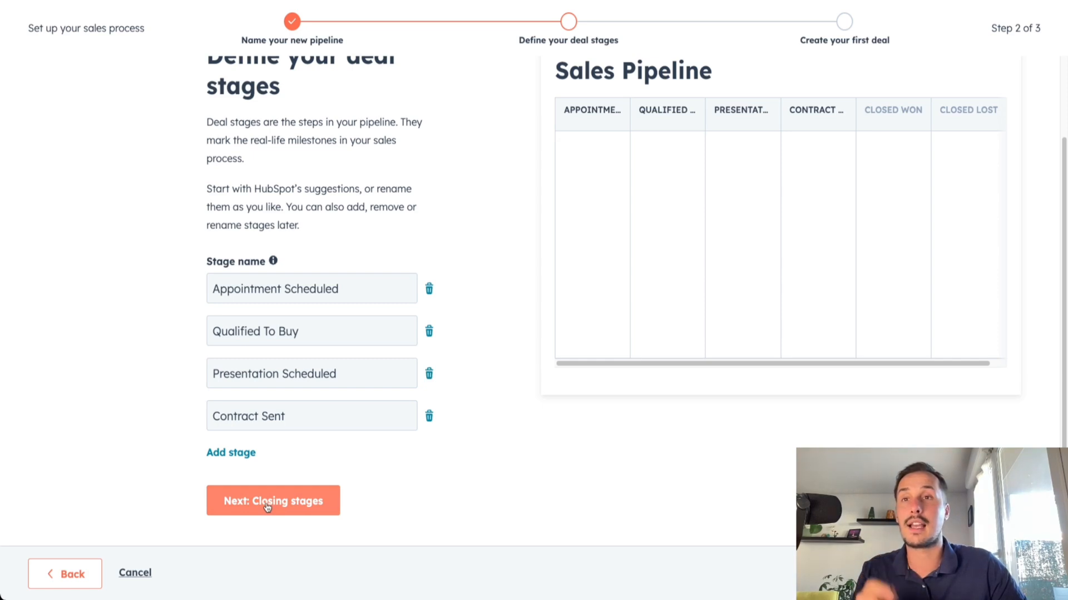
pyautogui.click(267, 503)
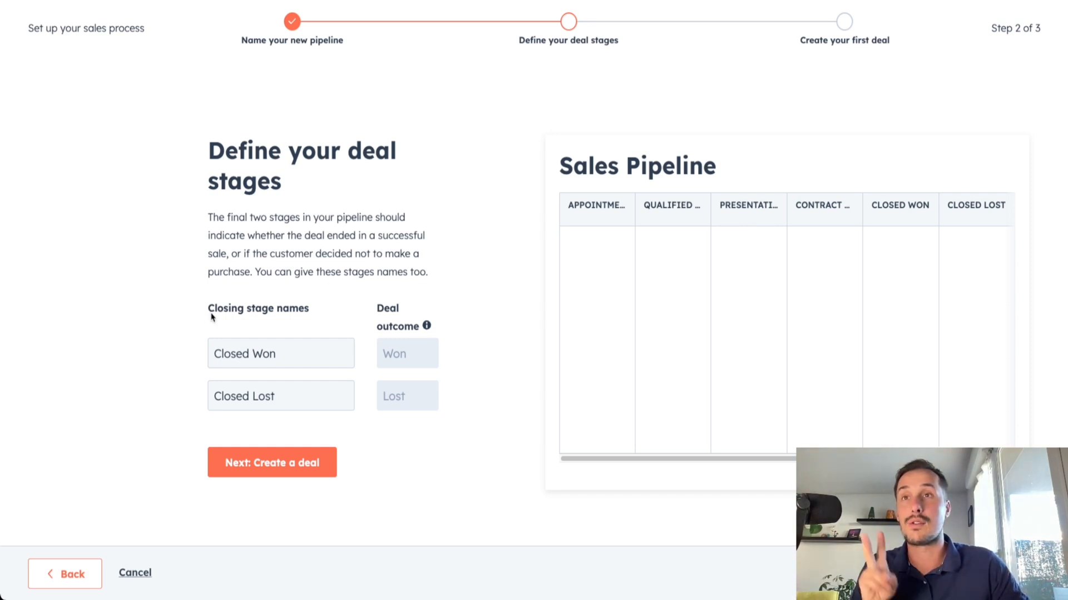
# Keep the closing stage names Closed Won and Closed Lost and continue to creating the first deal
pyautogui.moveTo(210, 309); pyautogui.dragTo(304, 321)
pyautogui.click(273, 326)
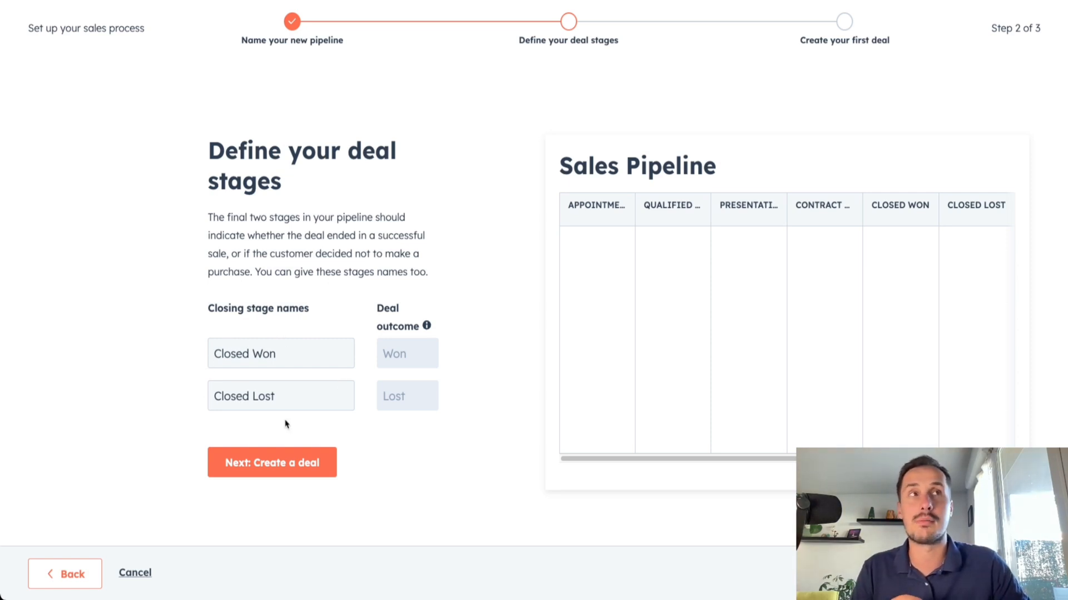
pyautogui.click(256, 468)
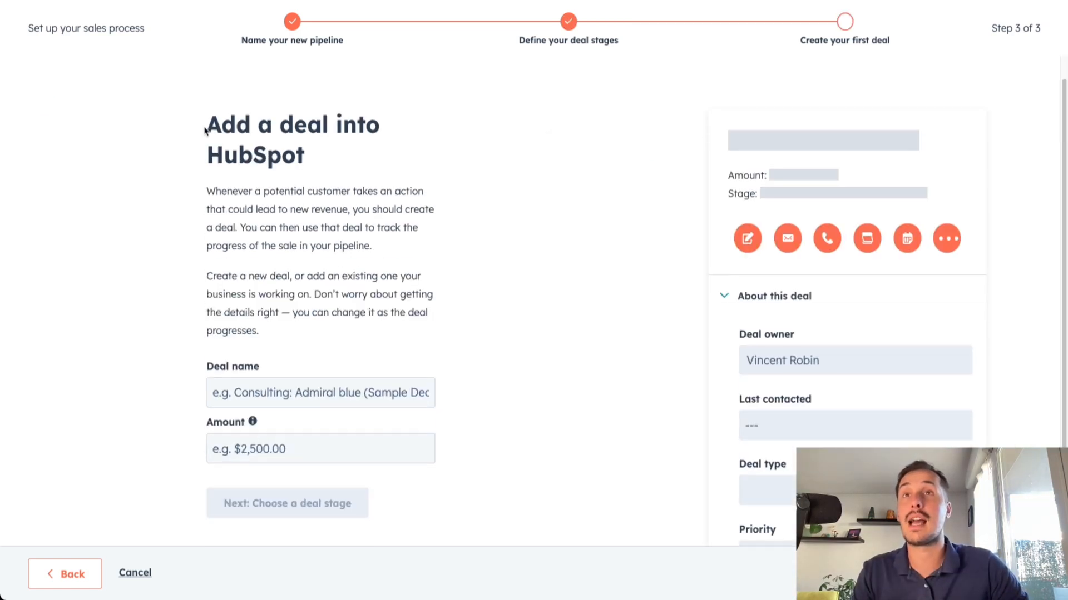
# Name the first deal Consulting - Apple, set its amount to 20000 and continue to choosing its stage
pyautogui.moveTo(207, 126); pyautogui.dragTo(344, 143)
pyautogui.click(361, 165)
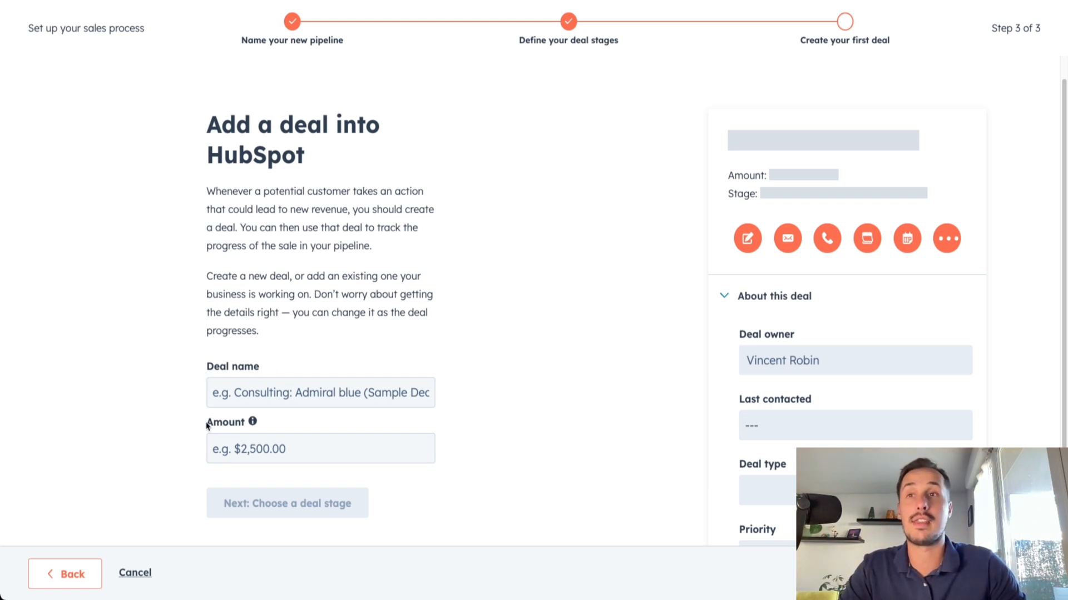
pyautogui.click(244, 395)
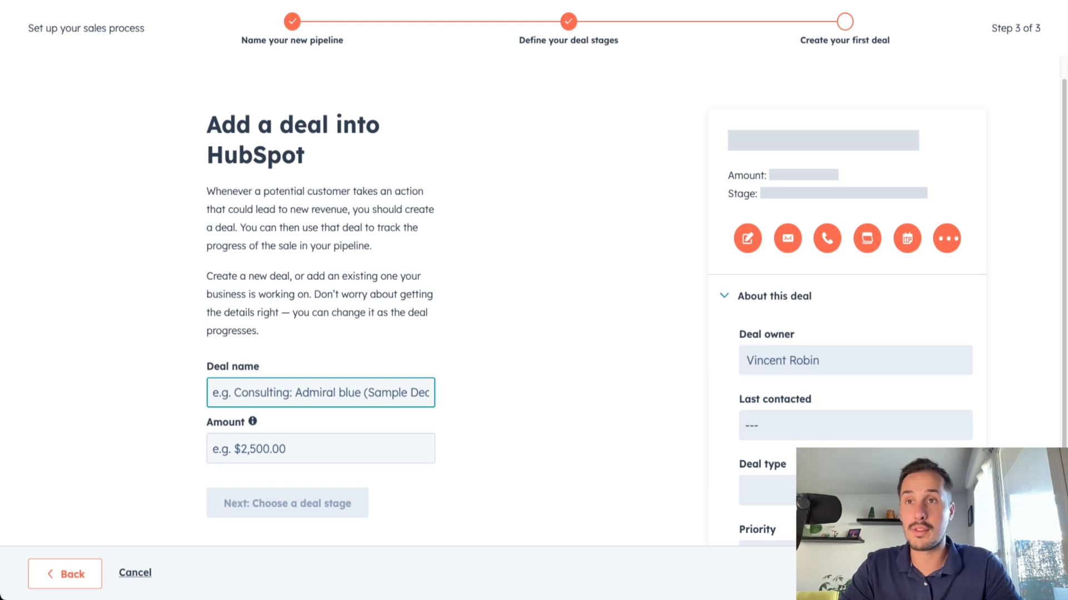
pyautogui.write('Consulti')
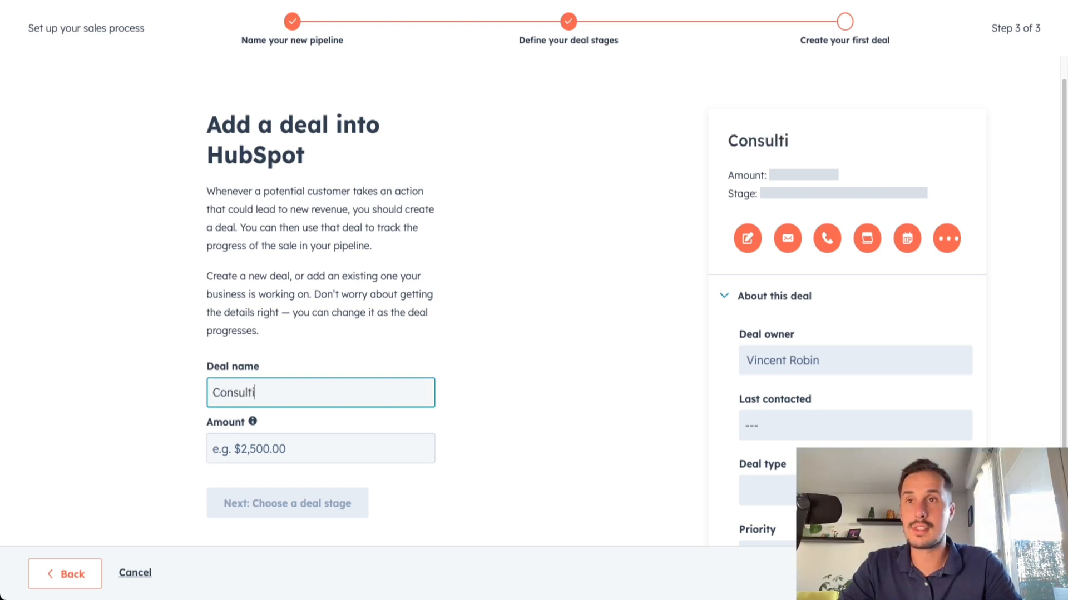
pyautogui.write('ng - Apple')
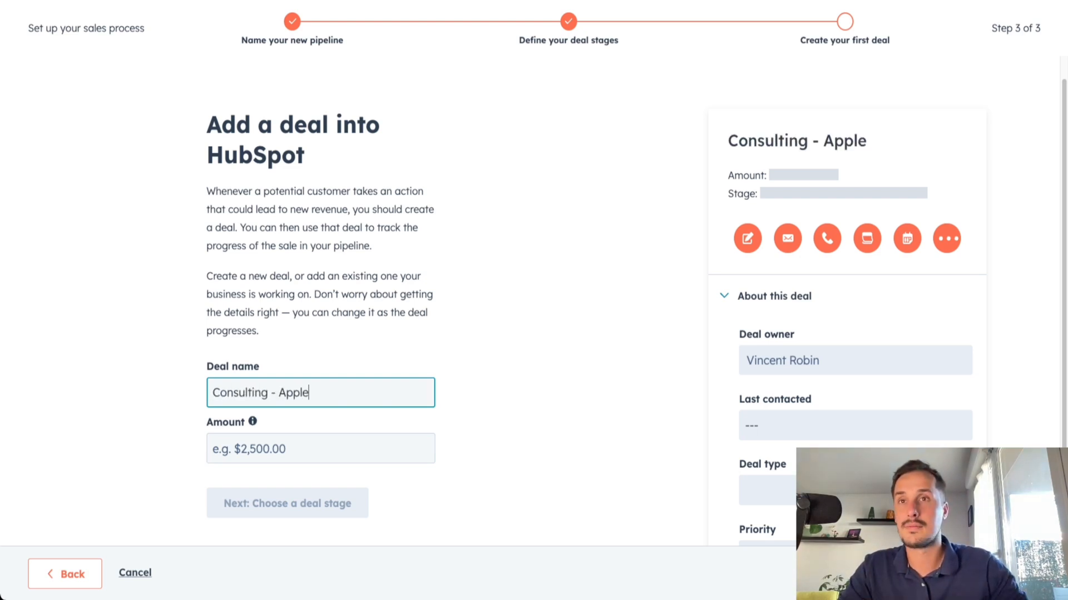
pyautogui.press('Tab')
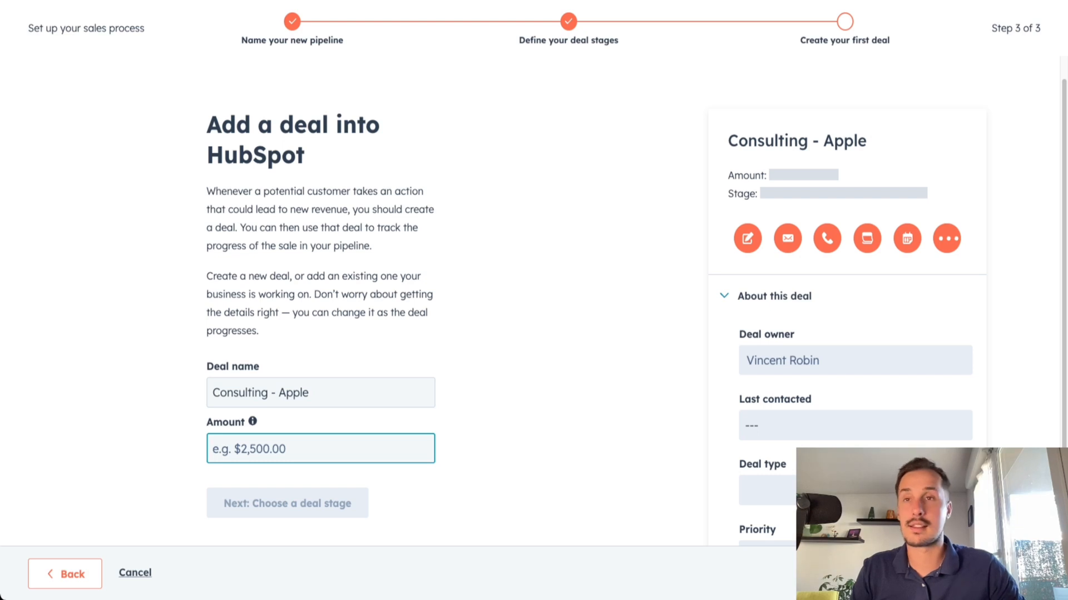
pyautogui.write('20000')
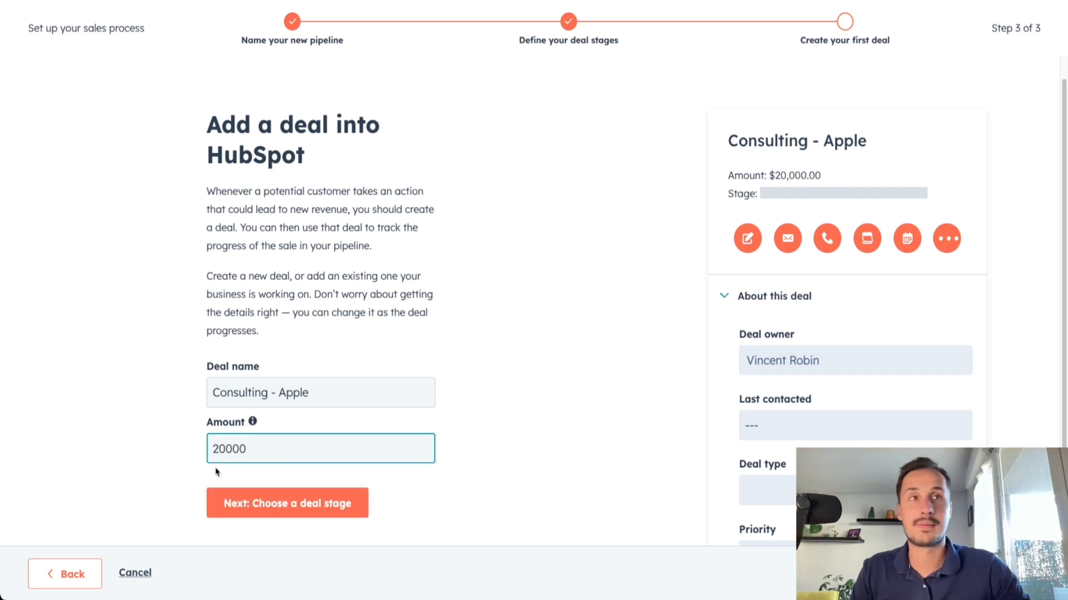
pyautogui.click(281, 508)
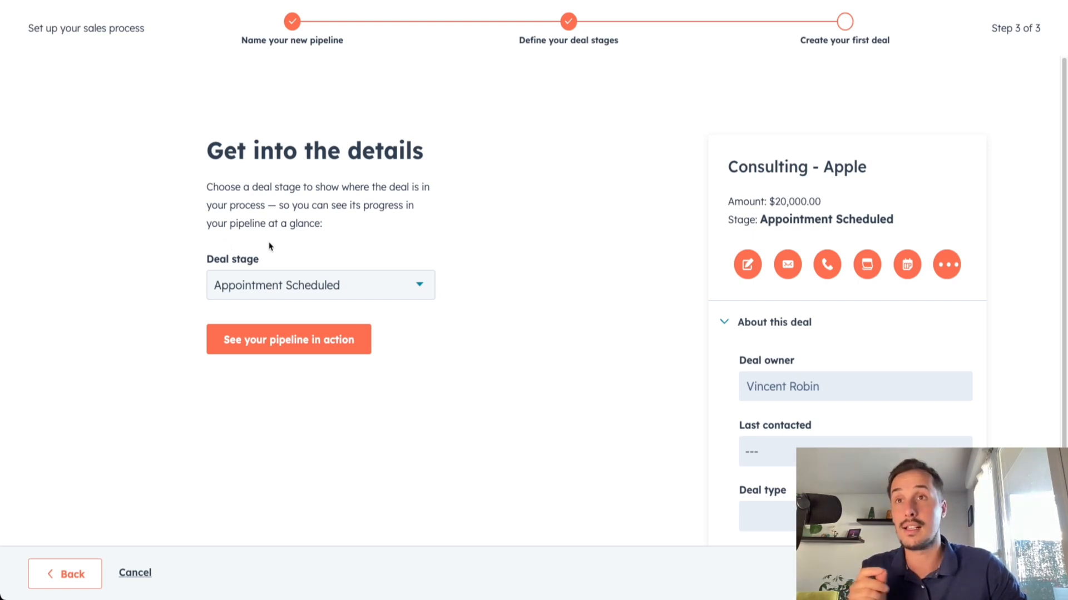
# Set the first deal's stage to Contract Sent and finish the setup to open the pipeline board
pyautogui.click(395, 290)
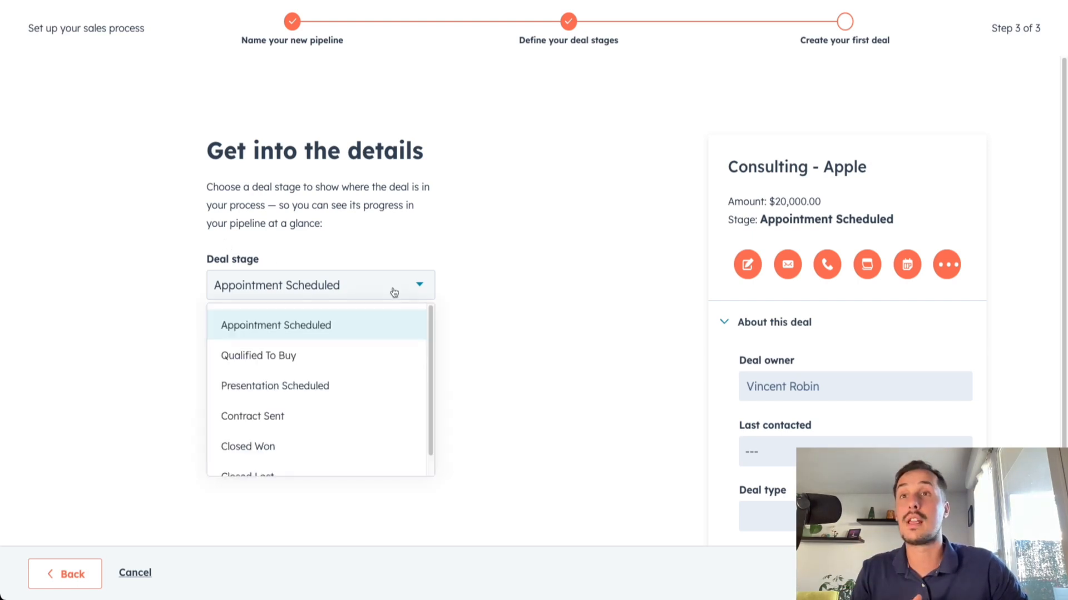
pyautogui.click(310, 414)
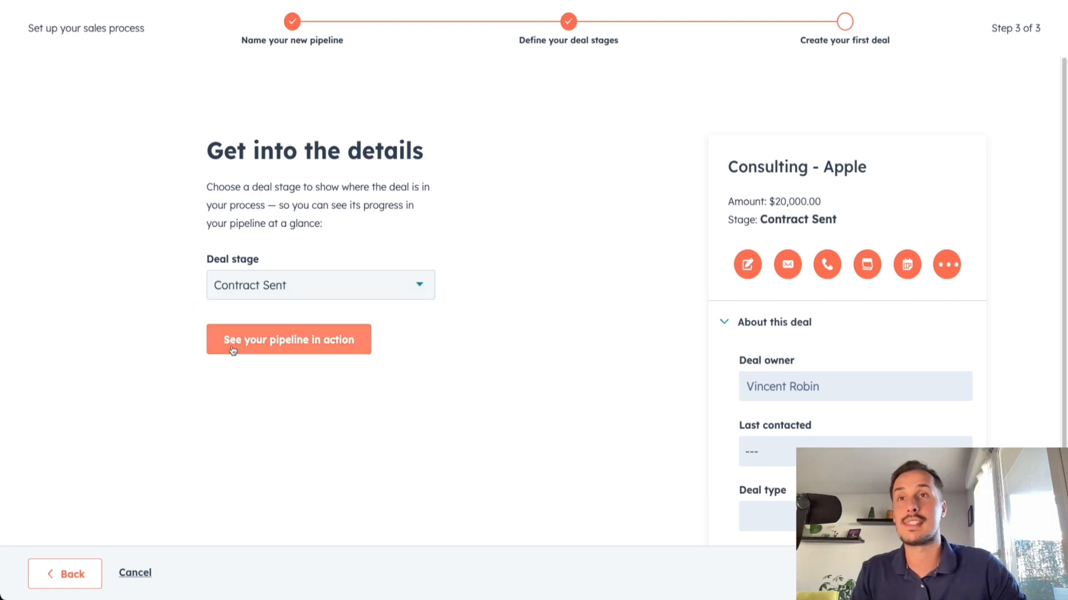
pyautogui.click(267, 345)
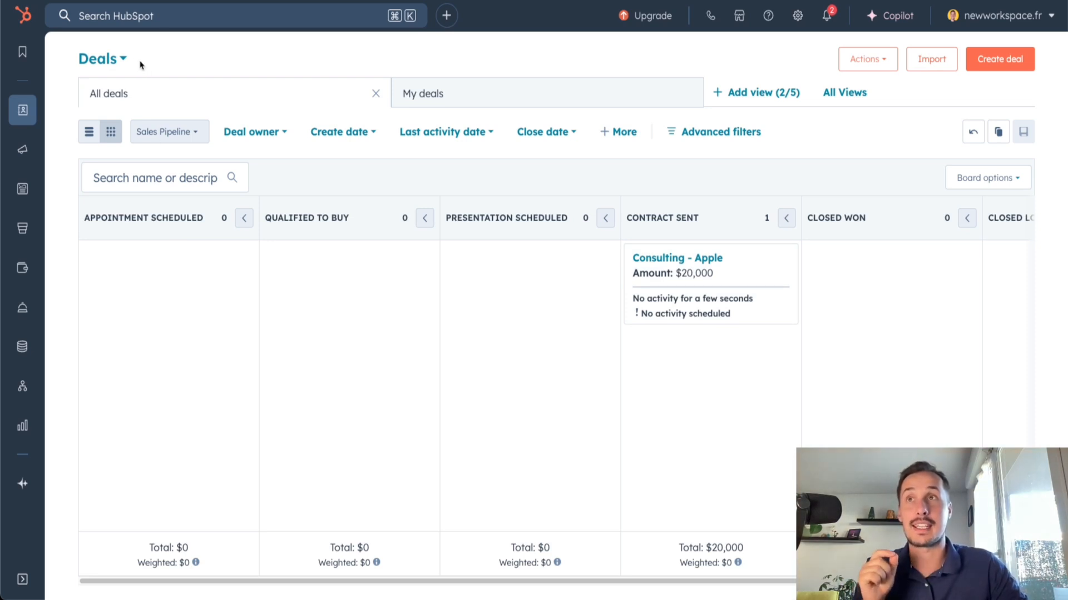
# Move the Consulting - Apple deal card to the Appointment Scheduled stage on the deals board
pyautogui.moveTo(85, 218); pyautogui.dragTo(157, 218)
pyautogui.click(179, 218)
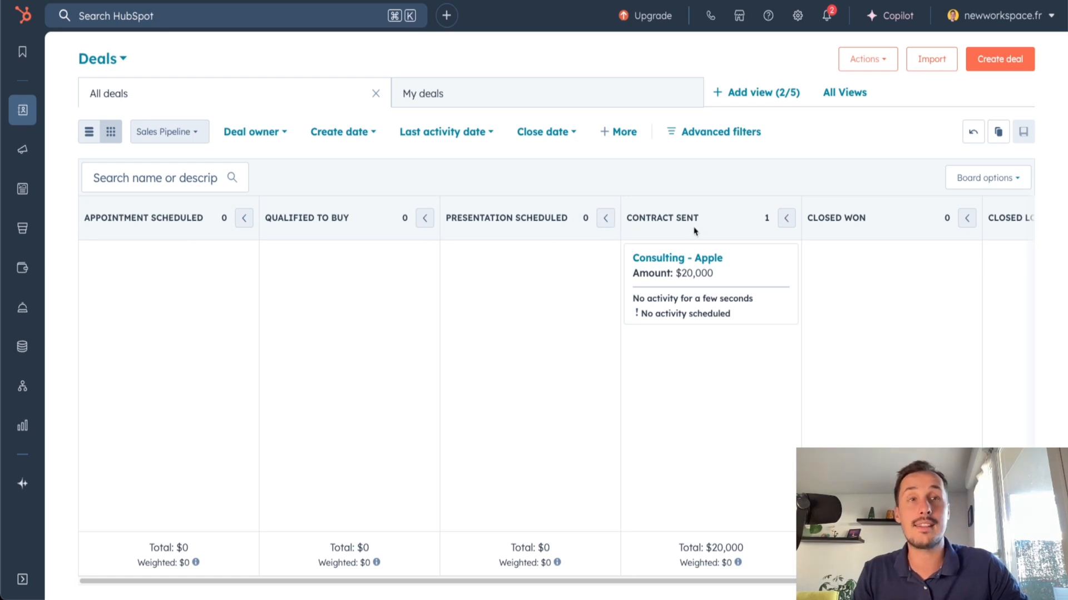
pyautogui.hscroll(3, 600, 361)
pyautogui.moveTo(678, 218); pyautogui.dragTo(920, 219)
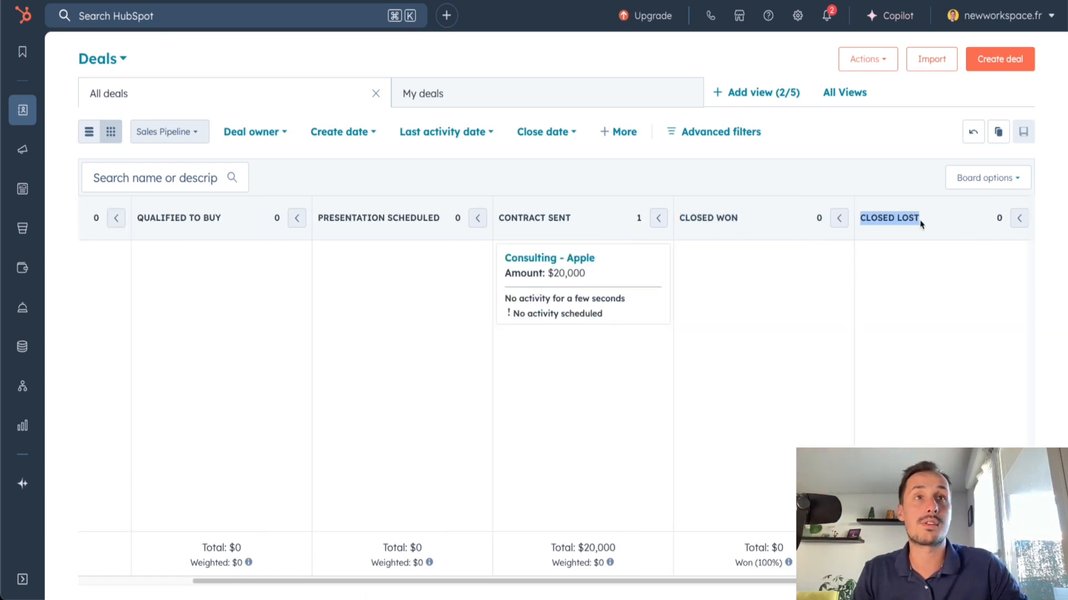
pyautogui.hscroll(-3, 732, 276)
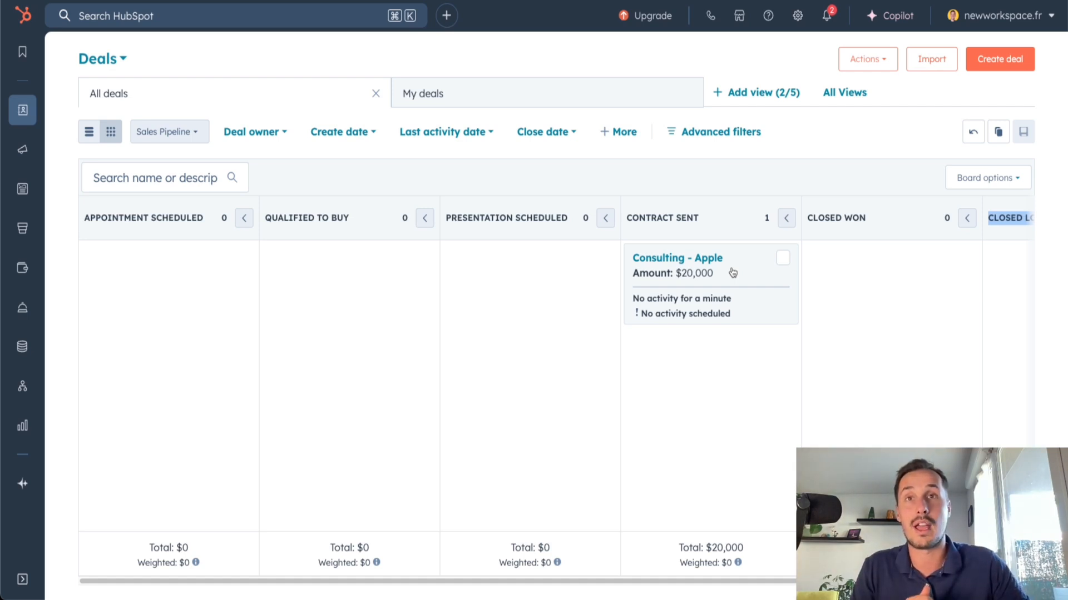
pyautogui.moveTo(733, 272); pyautogui.dragTo(96, 229)
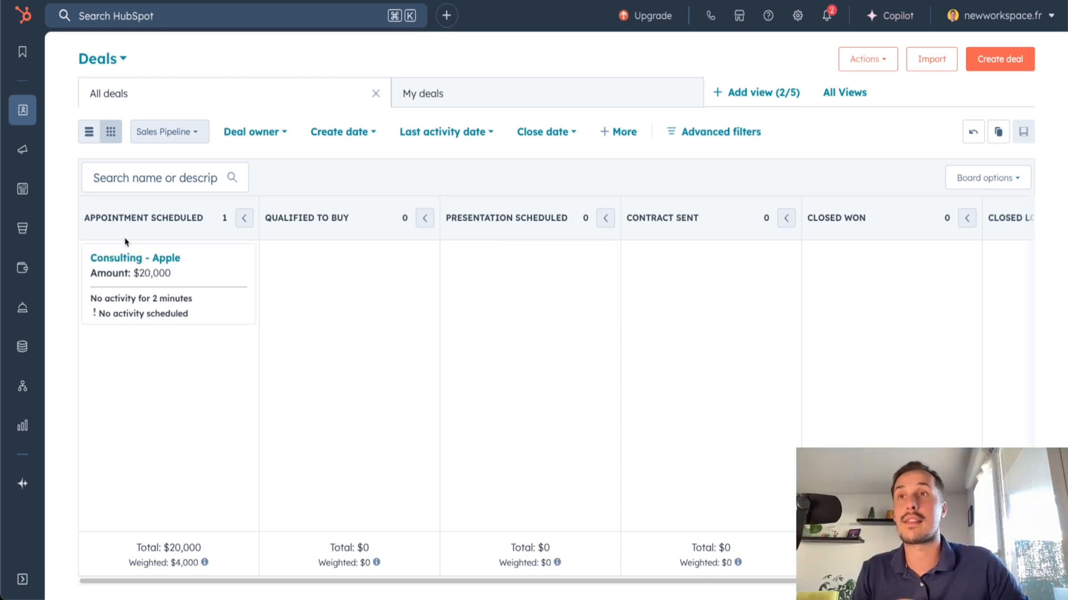
# Advance the Consulting - Apple deal to Presentation Scheduled and on to Contract Sent
pyautogui.moveTo(85, 222); pyautogui.dragTo(196, 222)
pyautogui.click(195, 235)
pyautogui.moveTo(195, 264); pyautogui.dragTo(472, 217)
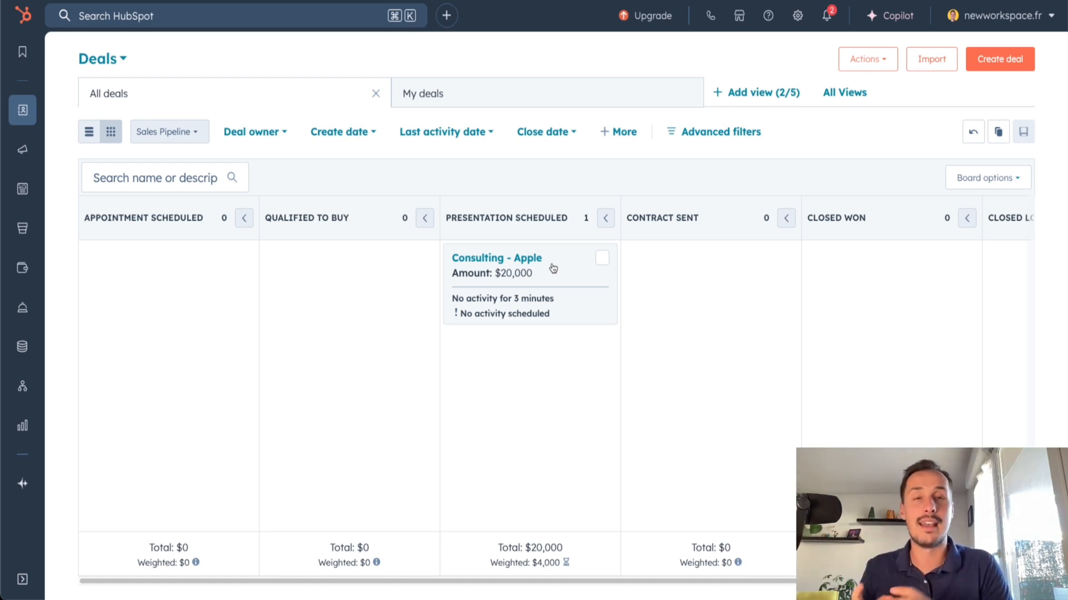
pyautogui.moveTo(542, 266); pyautogui.dragTo(717, 264)
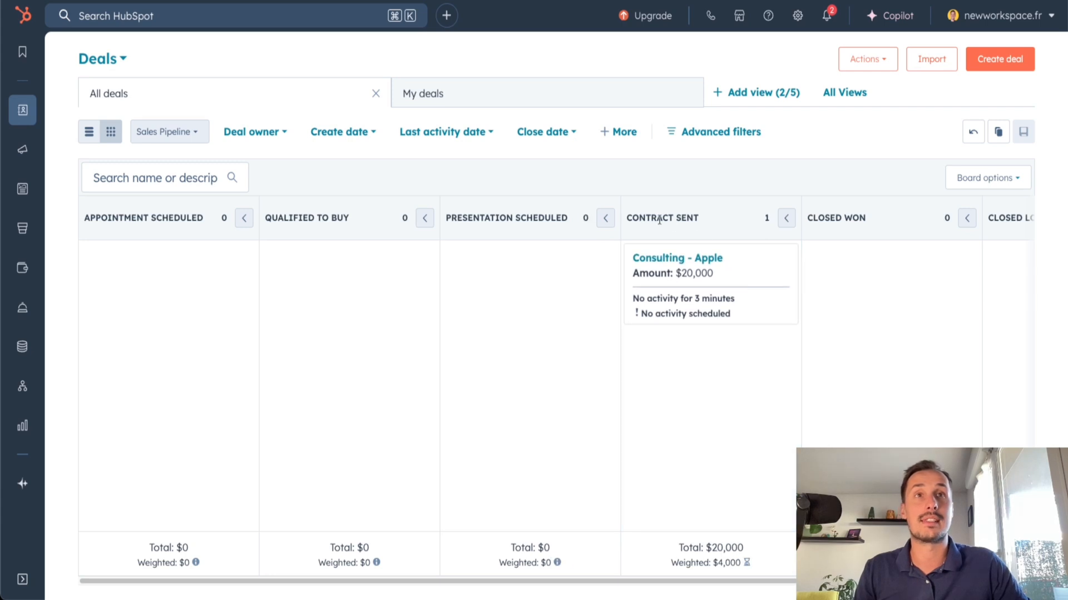
# Move the Consulting - Apple deal card from Contract Sent to Closed Won
pyautogui.hscroll(3, 537, 456)
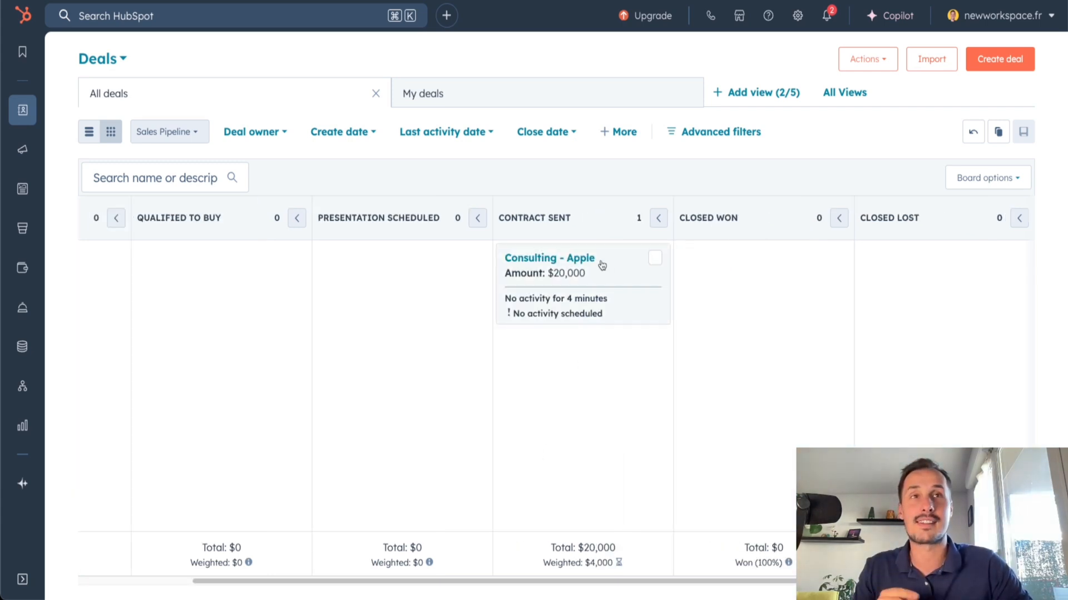
pyautogui.moveTo(596, 263); pyautogui.dragTo(776, 272)
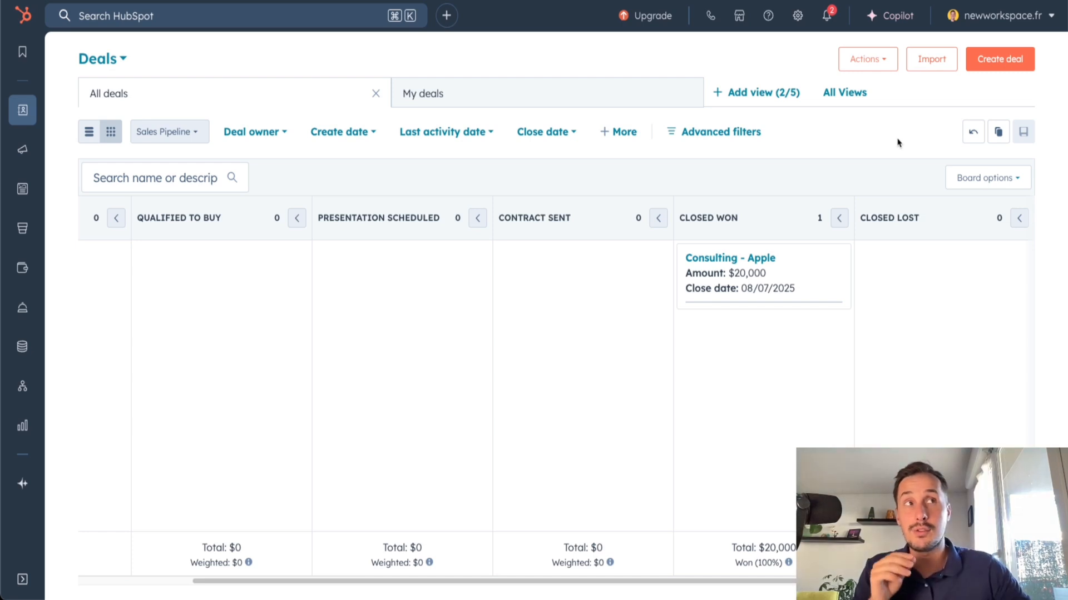
pyautogui.moveTo(701, 581); pyautogui.dragTo(515, 579)
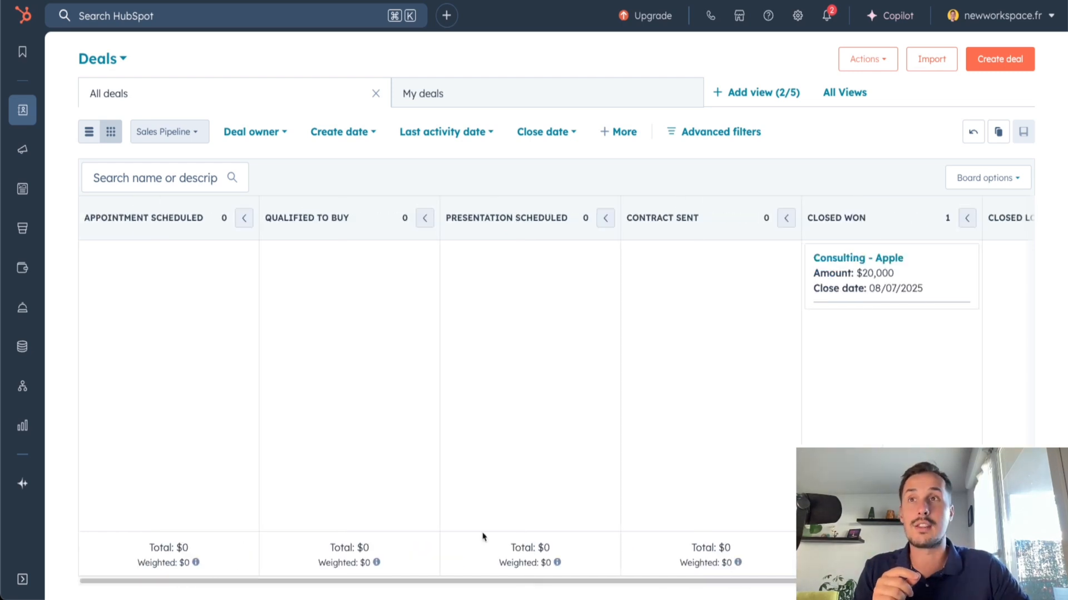
# Open the stage settings of the Sales Pipeline from the deals board
pyautogui.click(977, 186)
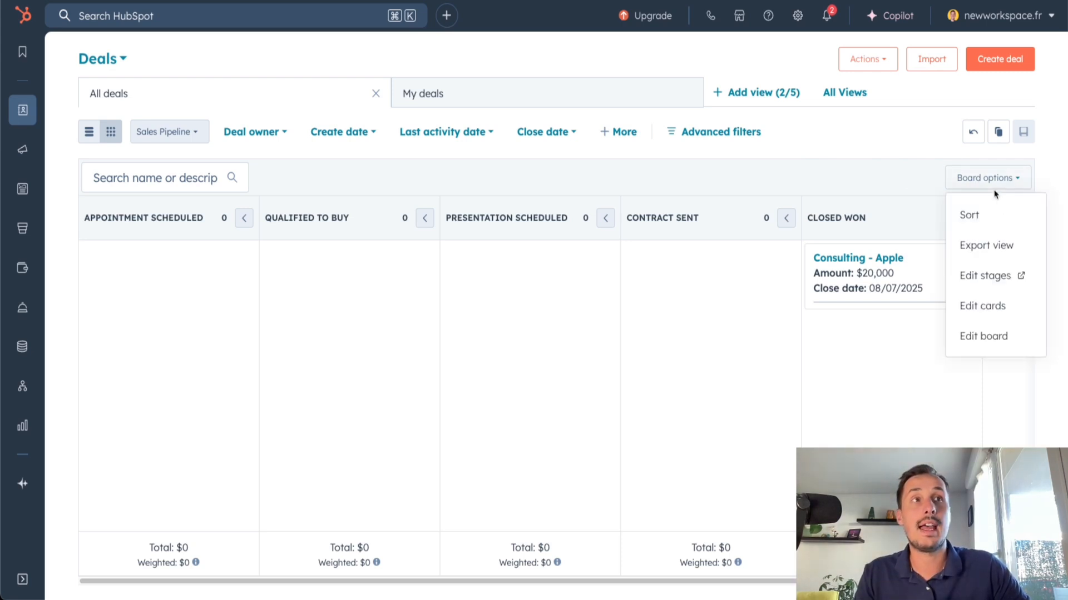
pyautogui.click(974, 282)
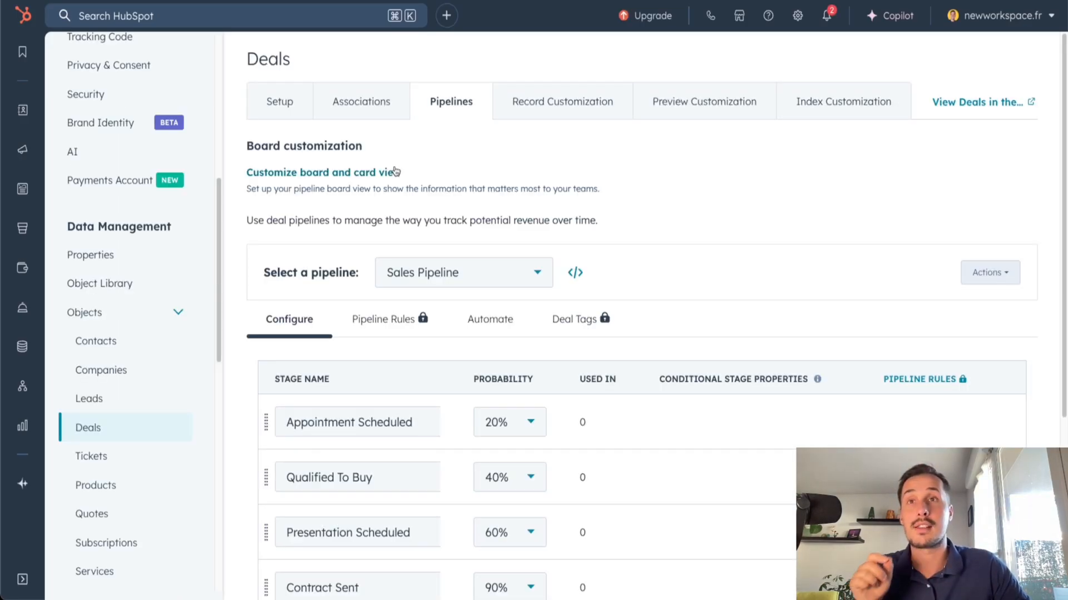
pyautogui.scroll(-2, 424, 196)
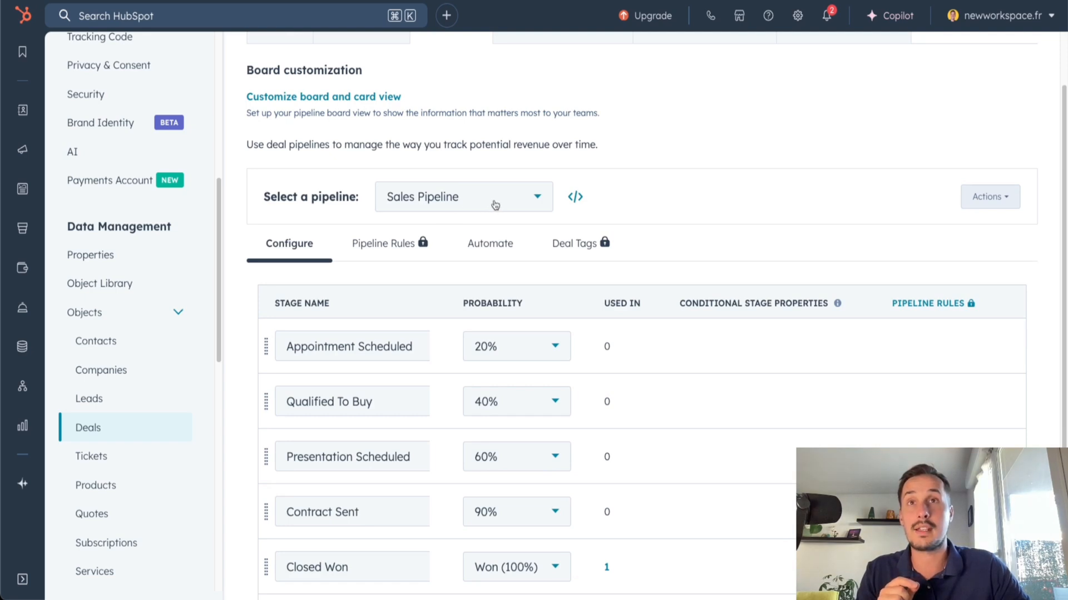
# Check which deal pipelines can be selected and the option for creating another pipeline
pyautogui.click(410, 200)
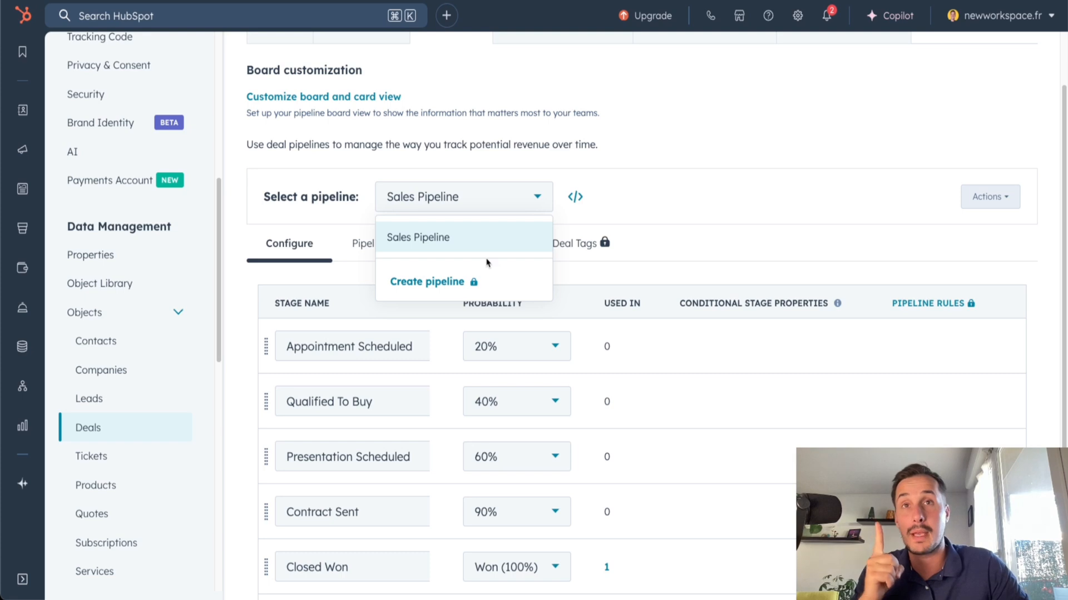
pyautogui.click(412, 284)
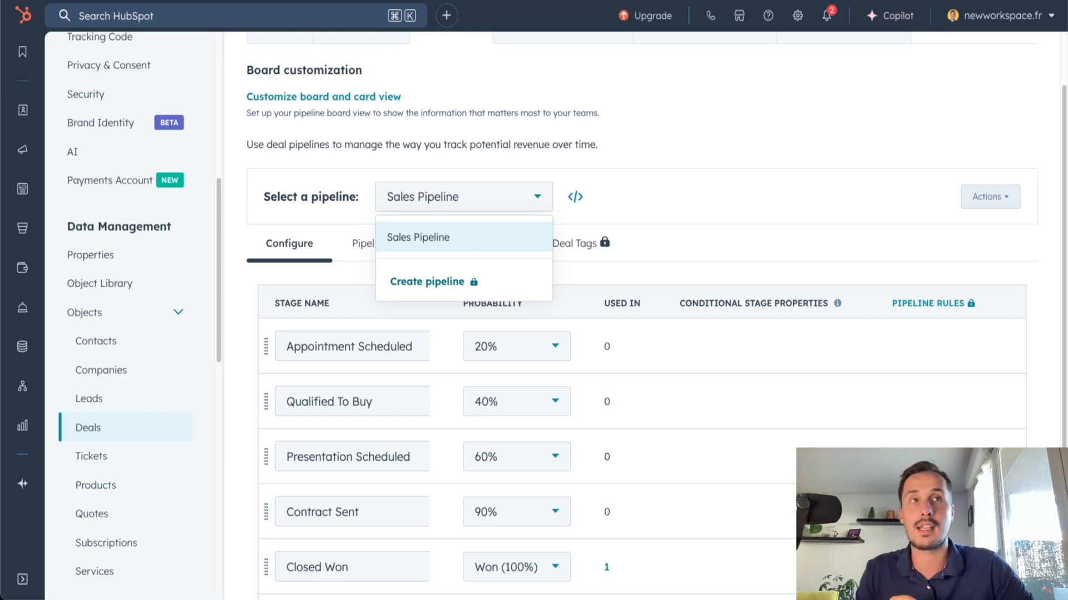
pyautogui.click(400, 185)
pyautogui.scroll(-1, 399, 185)
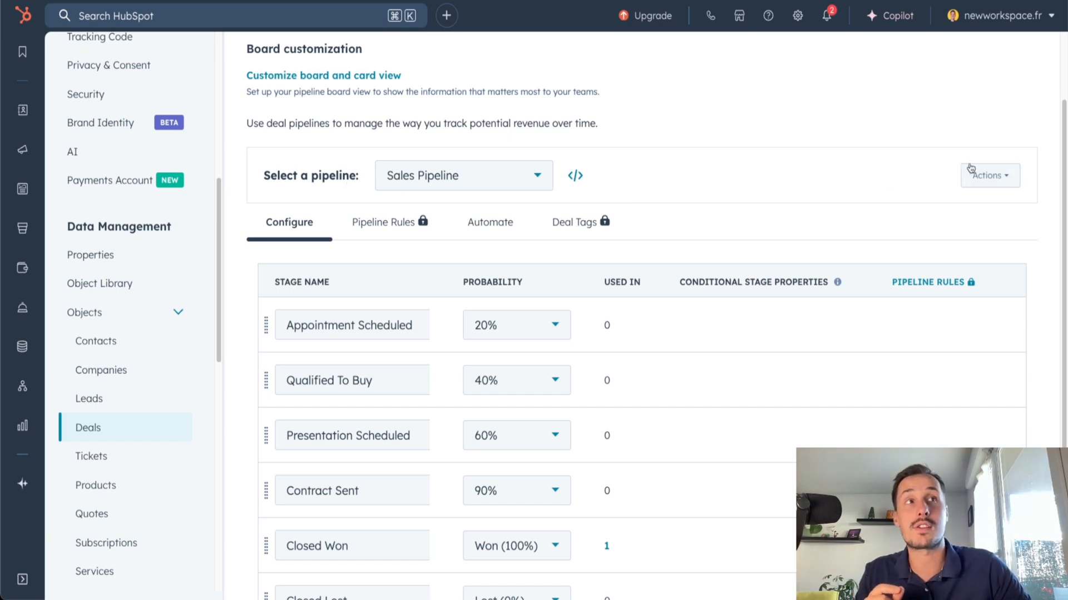
pyautogui.click(1001, 178)
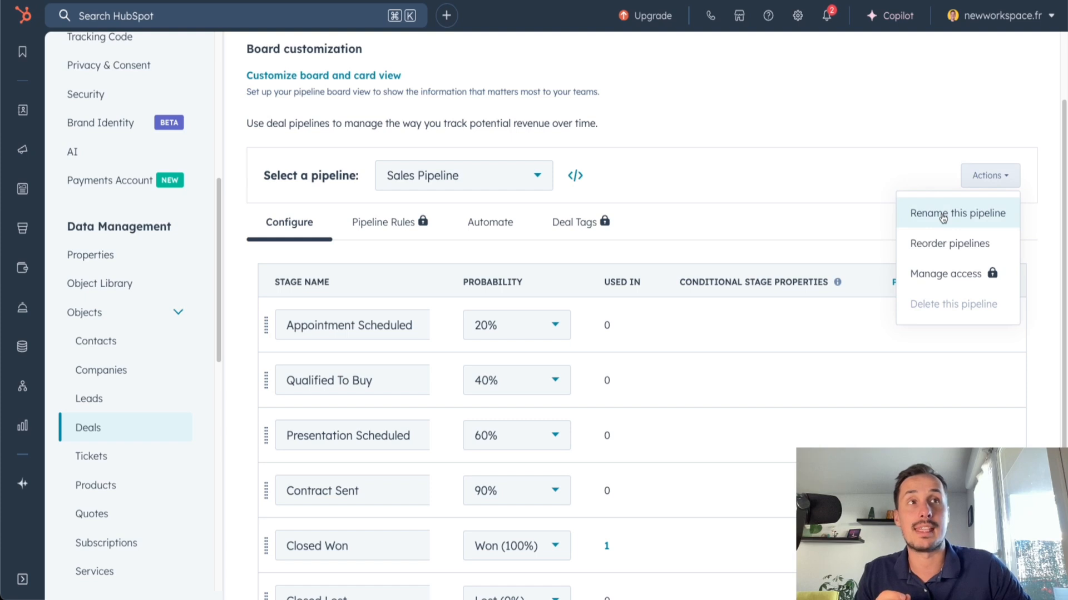
pyautogui.click(943, 218)
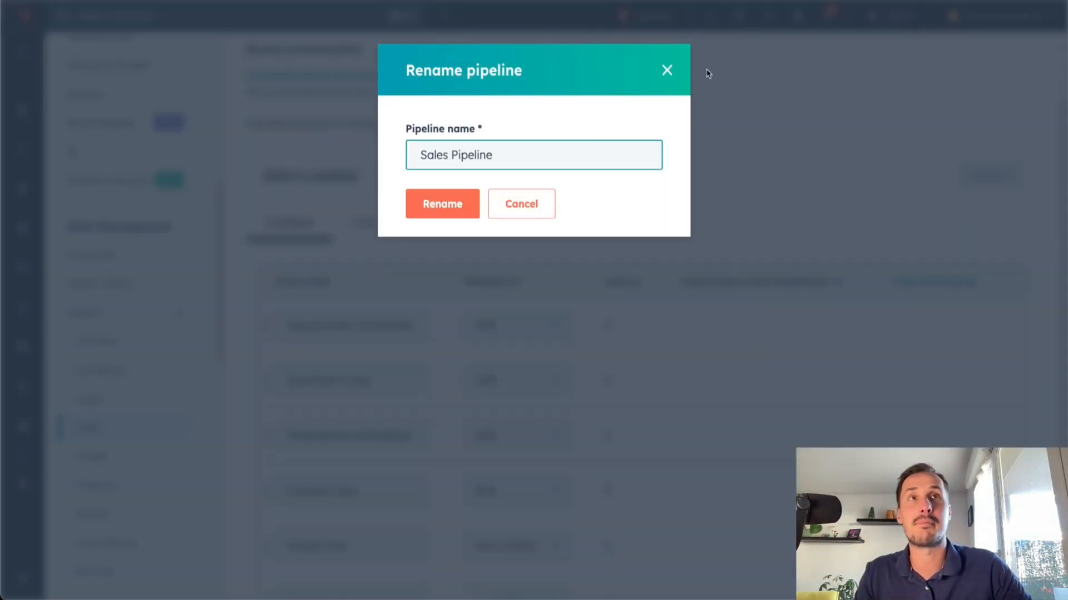
pyautogui.click(667, 70)
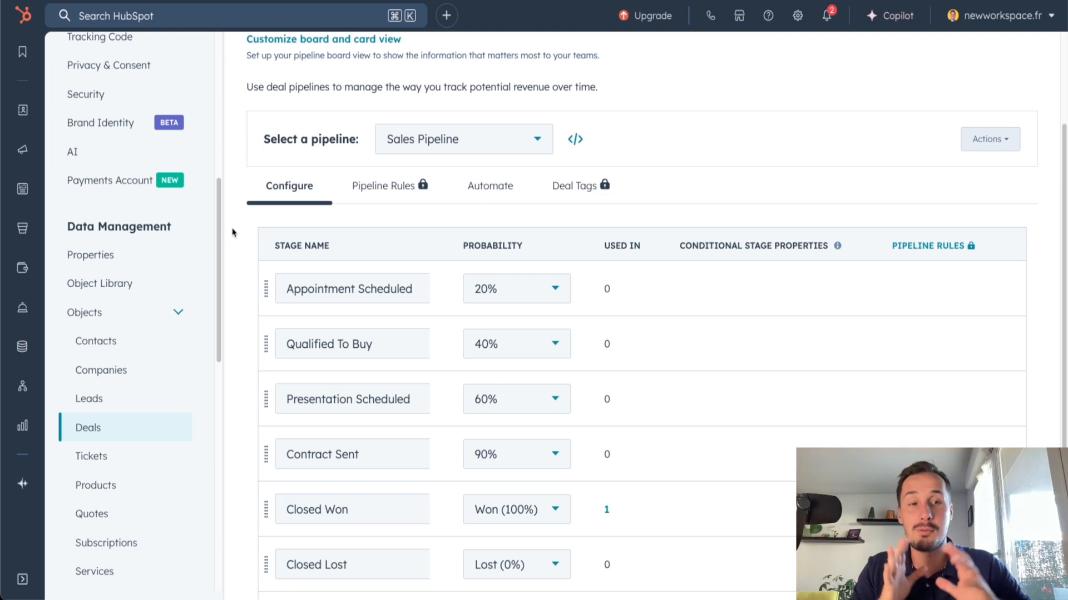
# Add a deal stage named Leads below Closed Lost in the Sales Pipeline and save it
pyautogui.scroll(-1, 261, 261)
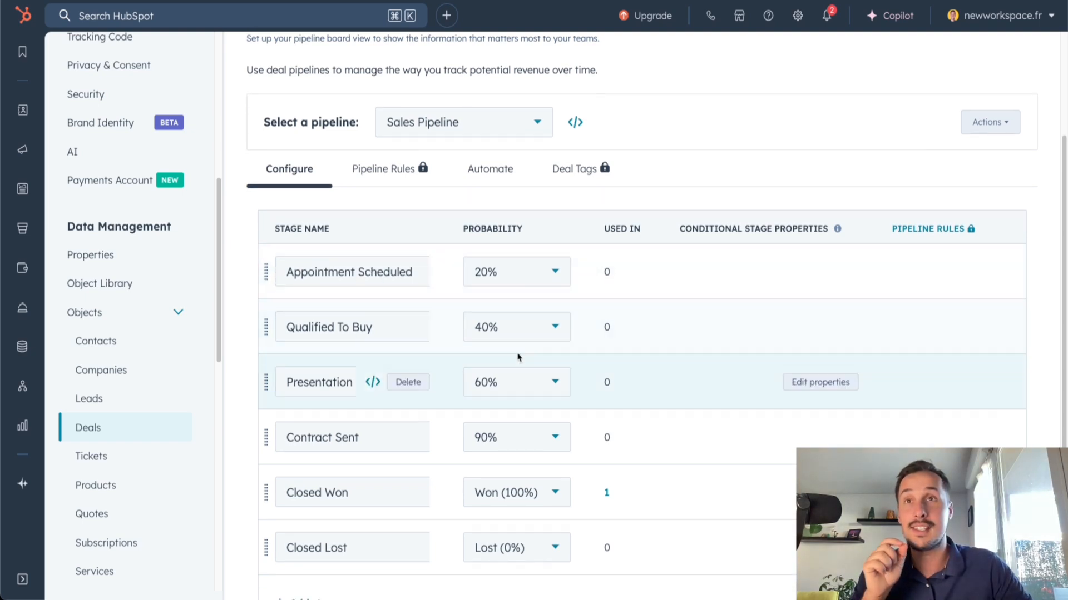
pyautogui.scroll(-1, 367, 275)
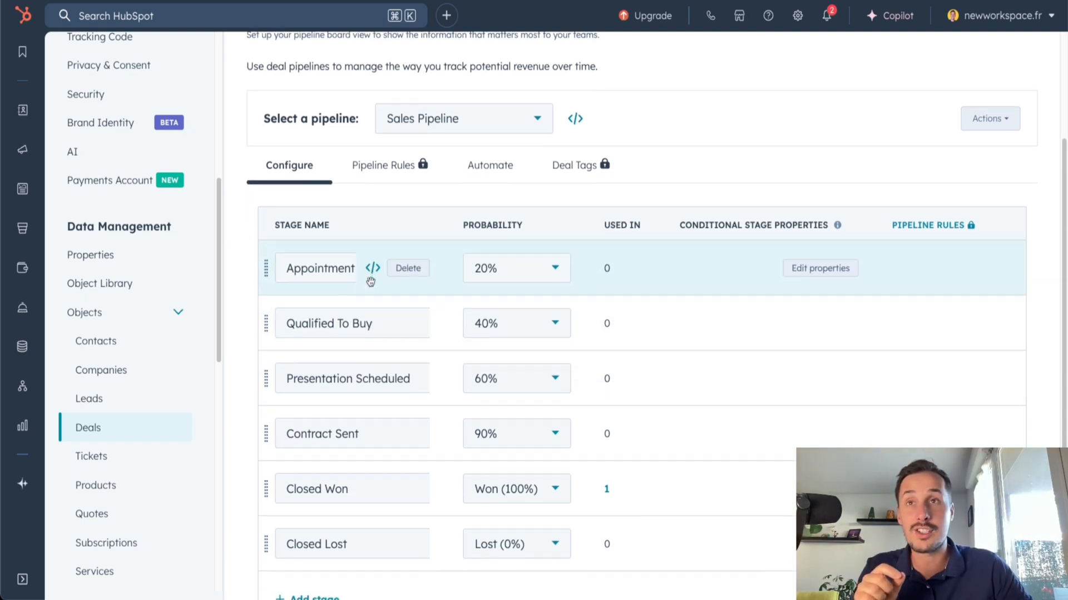
pyautogui.scroll(-1, 343, 330)
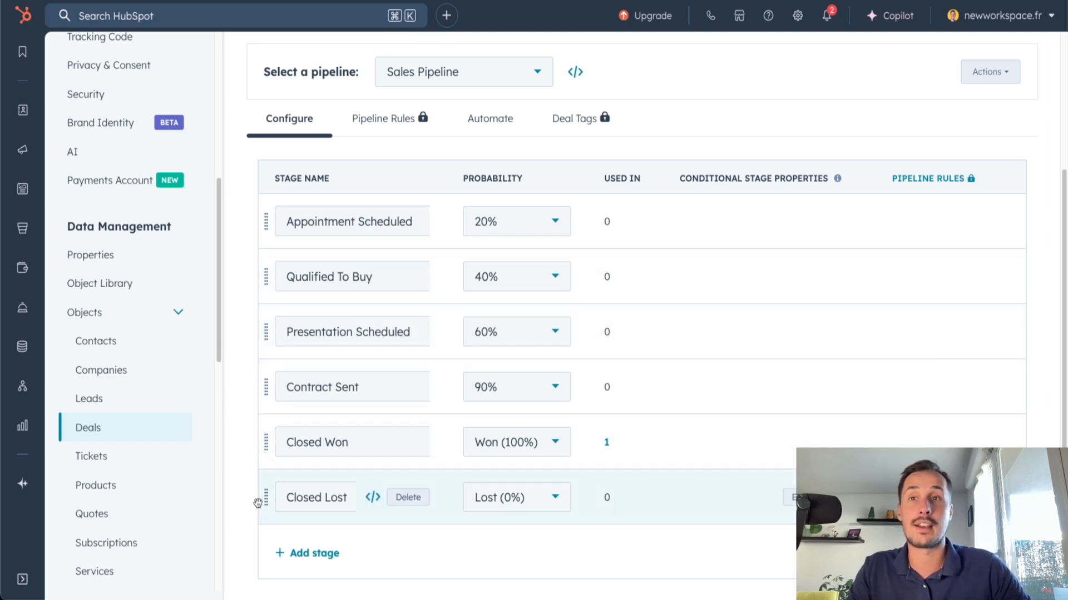
pyautogui.scroll(-1, 305, 523)
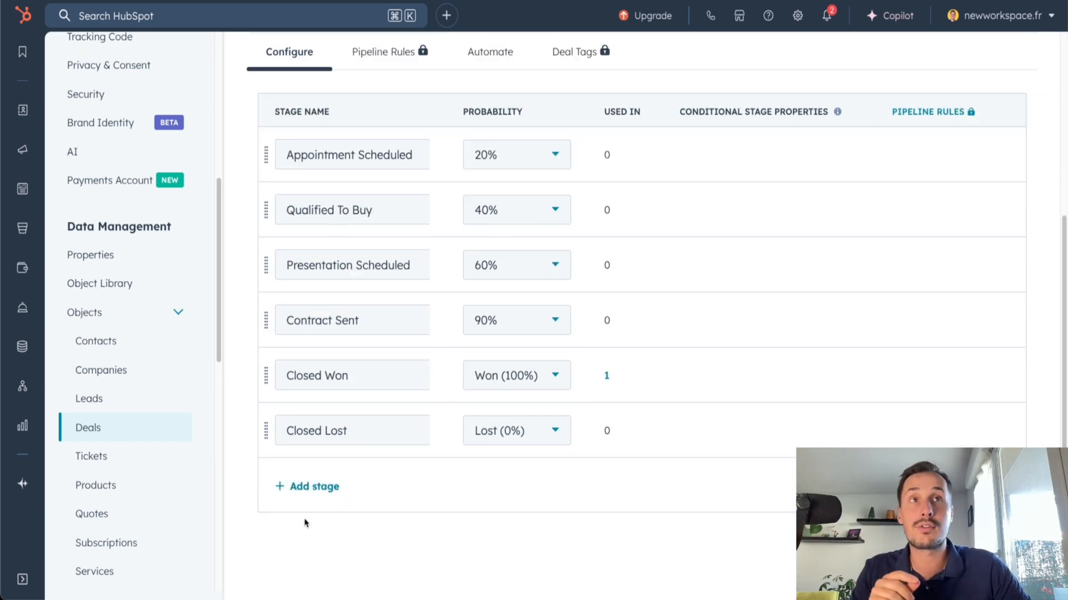
pyautogui.click(311, 489)
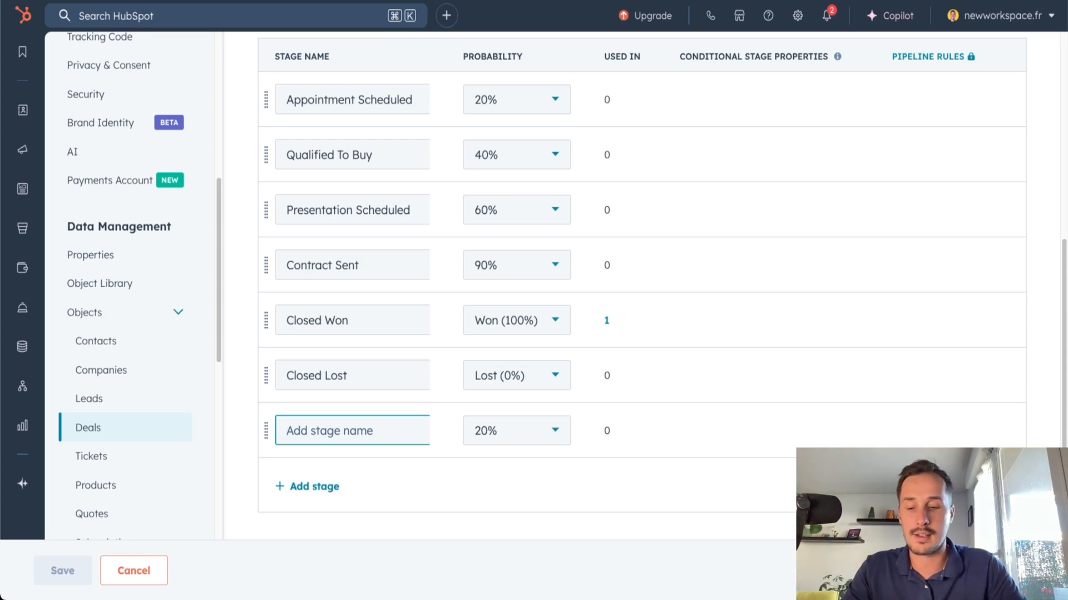
pyautogui.write('Leads')
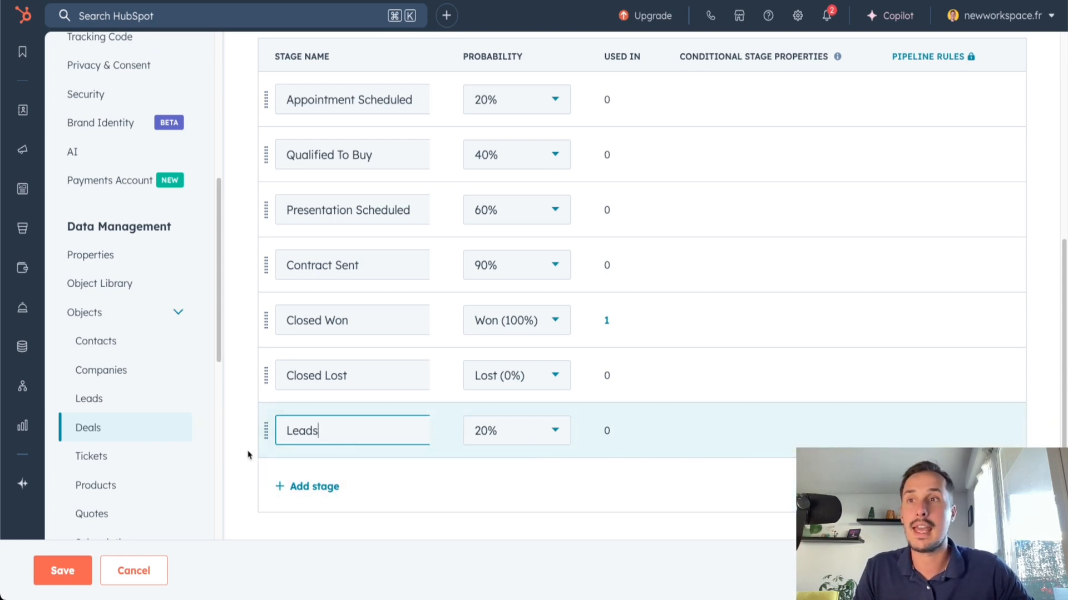
pyautogui.click(63, 572)
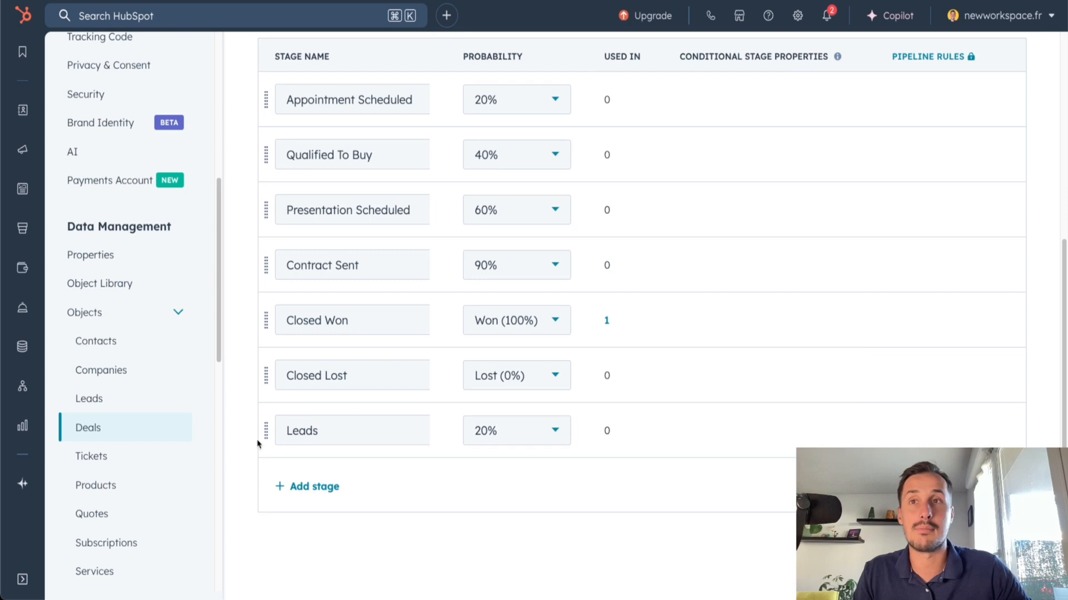
# Reorder the Leads stage to be the first stage, above Appointment Scheduled
pyautogui.scroll(2, 266, 433)
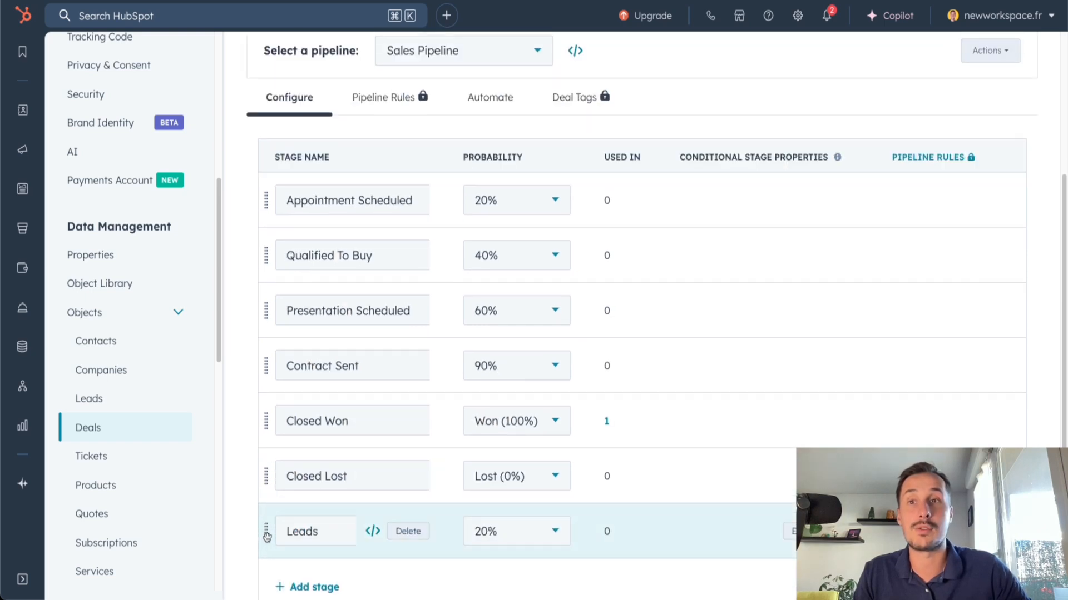
pyautogui.moveTo(267, 536); pyautogui.dragTo(267, 205)
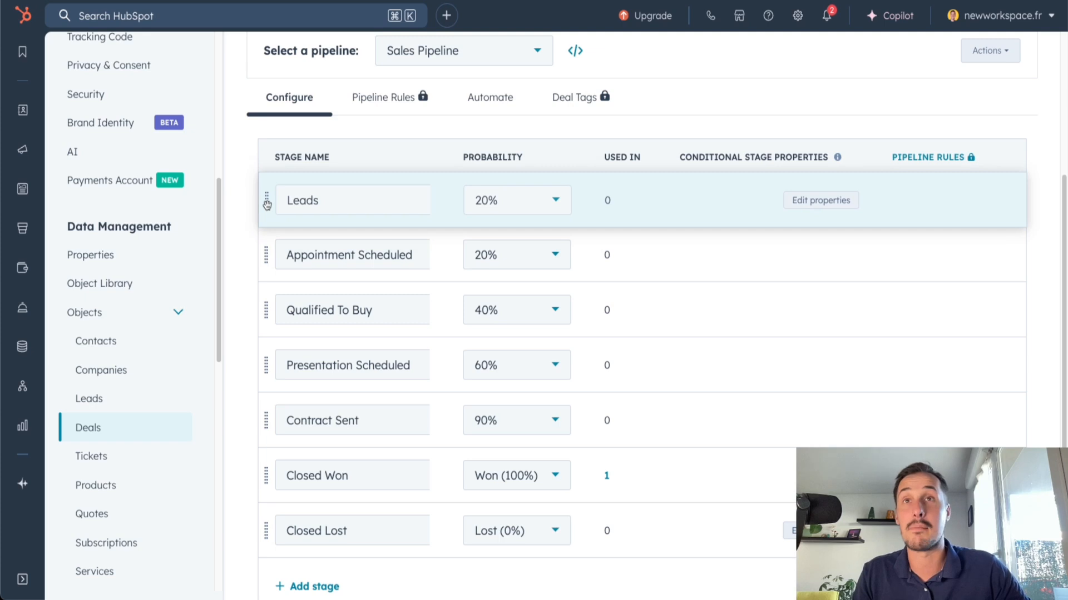
pyautogui.moveTo(267, 205); pyautogui.dragTo(268, 204)
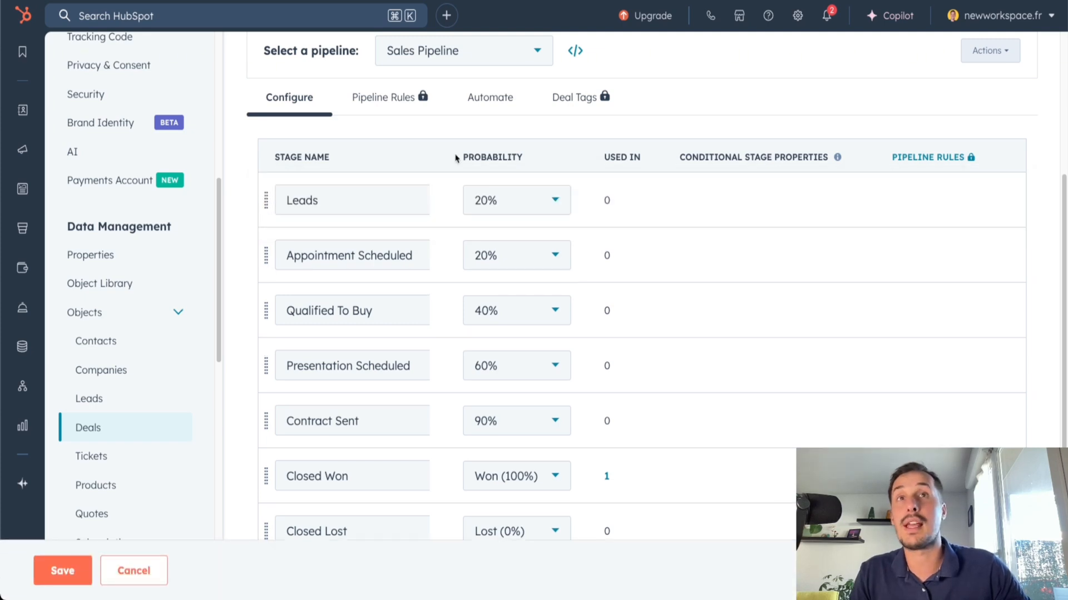
# Set the probability of the Leads stage to 10% and save the pipeline changes
pyautogui.moveTo(461, 158); pyautogui.dragTo(527, 159)
pyautogui.click(492, 159)
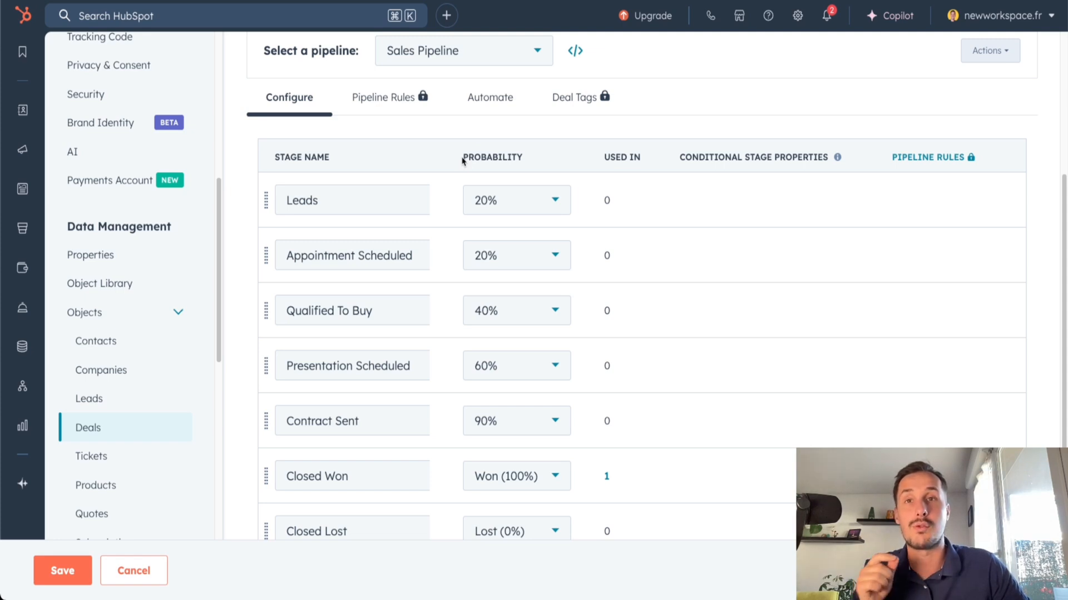
pyautogui.click(483, 200)
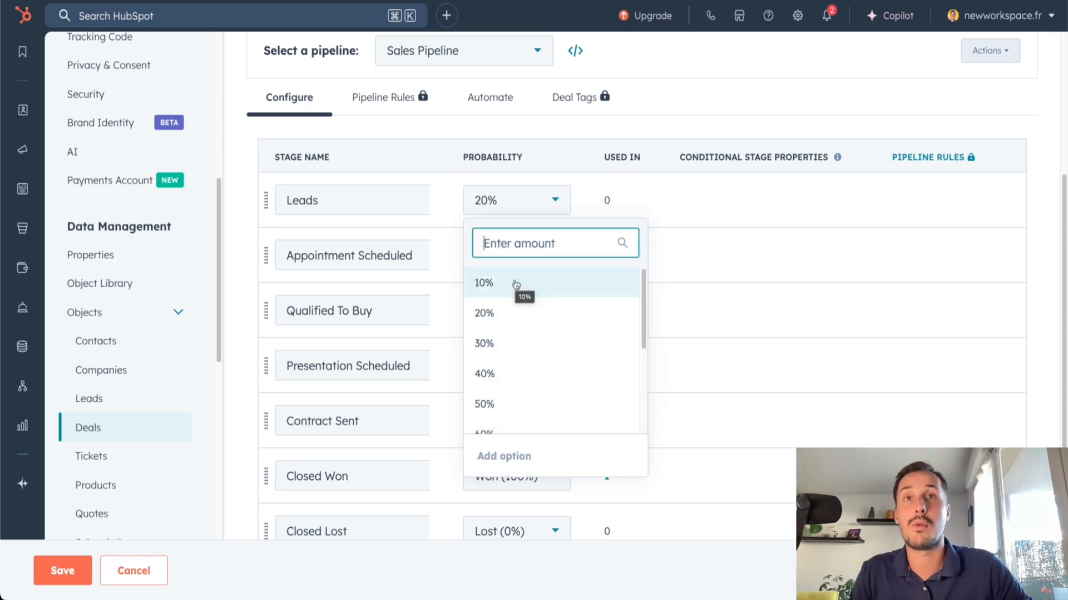
pyautogui.click(515, 283)
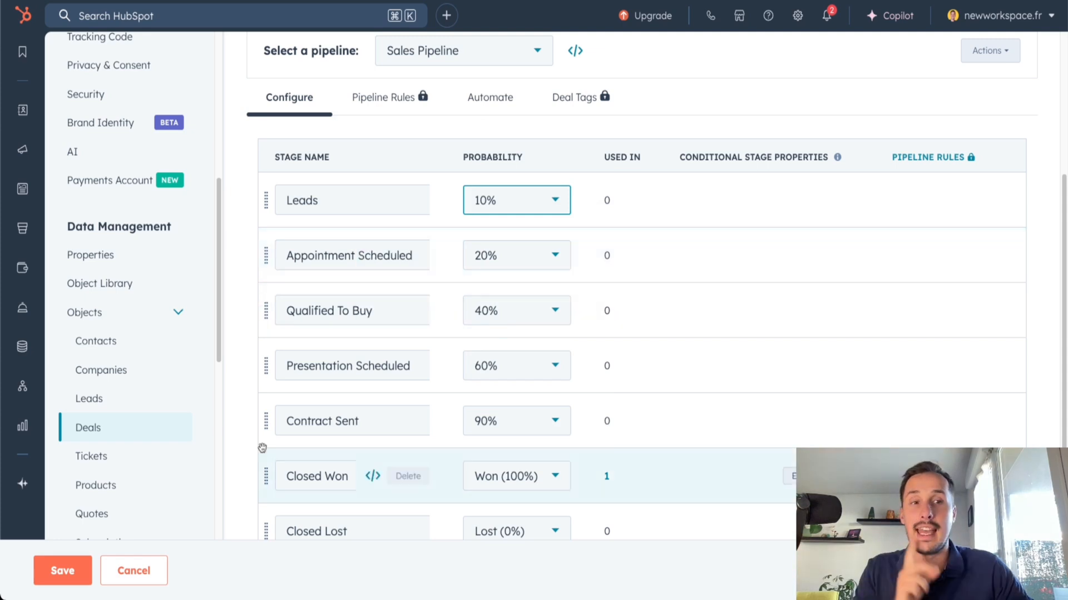
pyautogui.click(73, 567)
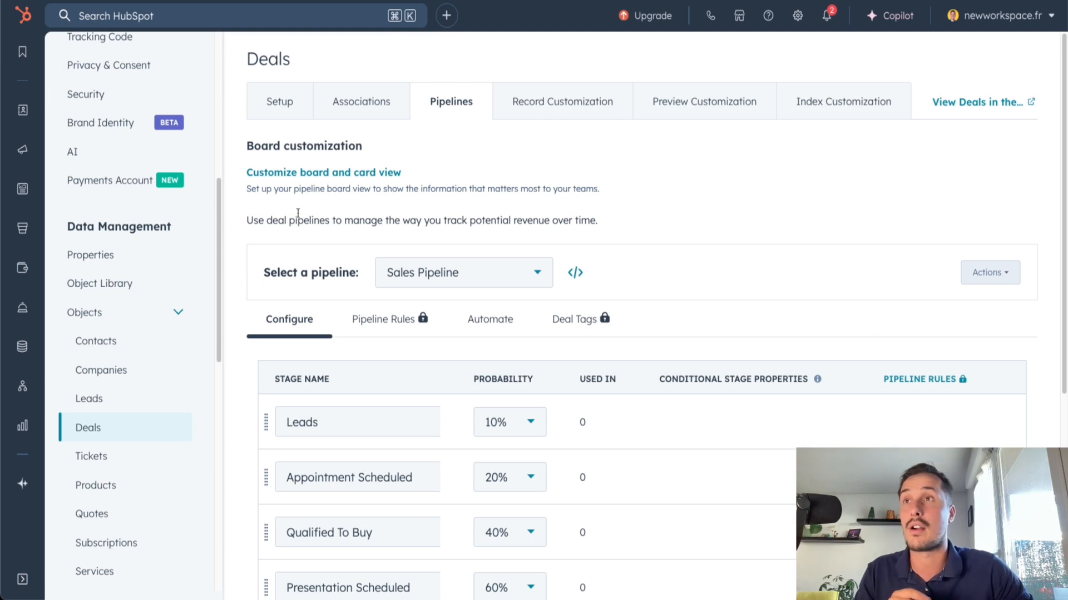
# Go to the CRM's deals board and start a new deal named "Consulting - Microsoft" in the Sales Pipeline
pyautogui.moveTo(23, 109)
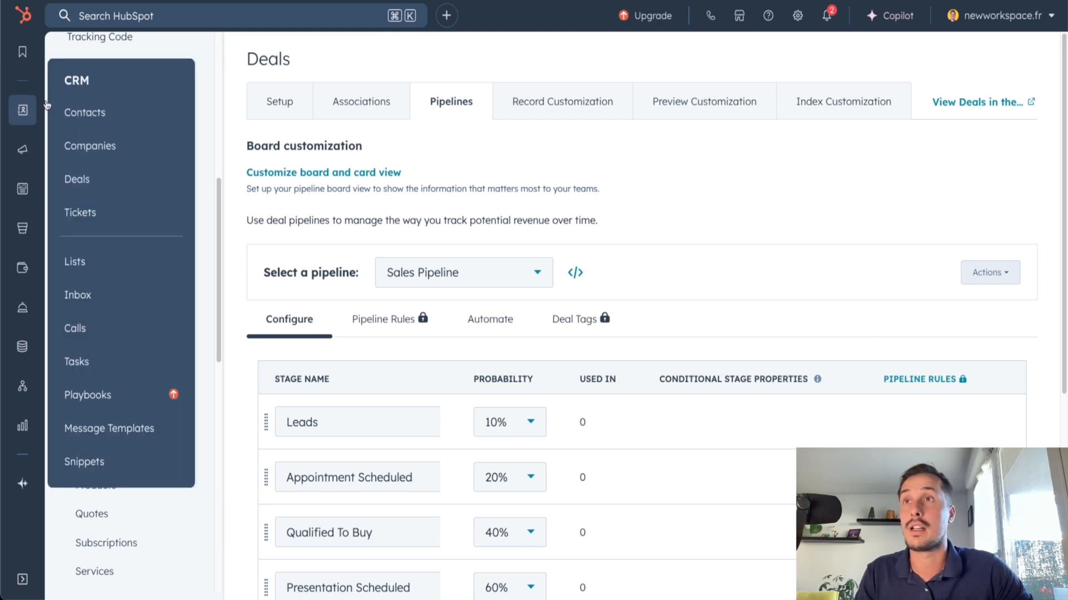
pyautogui.click(101, 186)
pyautogui.moveTo(84, 219); pyautogui.dragTo(115, 220)
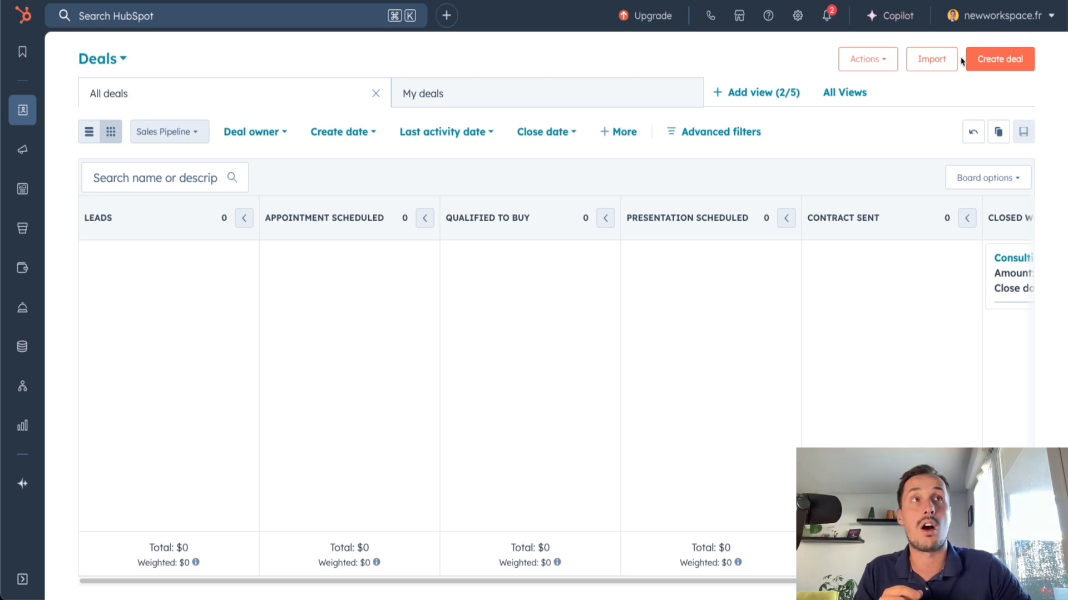
pyautogui.click(1009, 64)
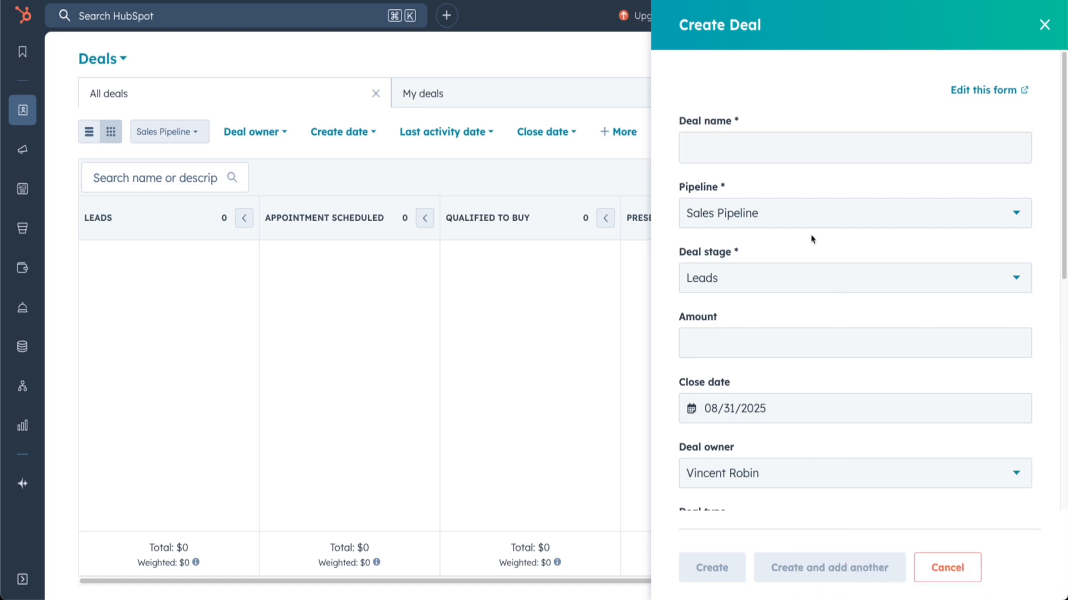
pyautogui.click(739, 145)
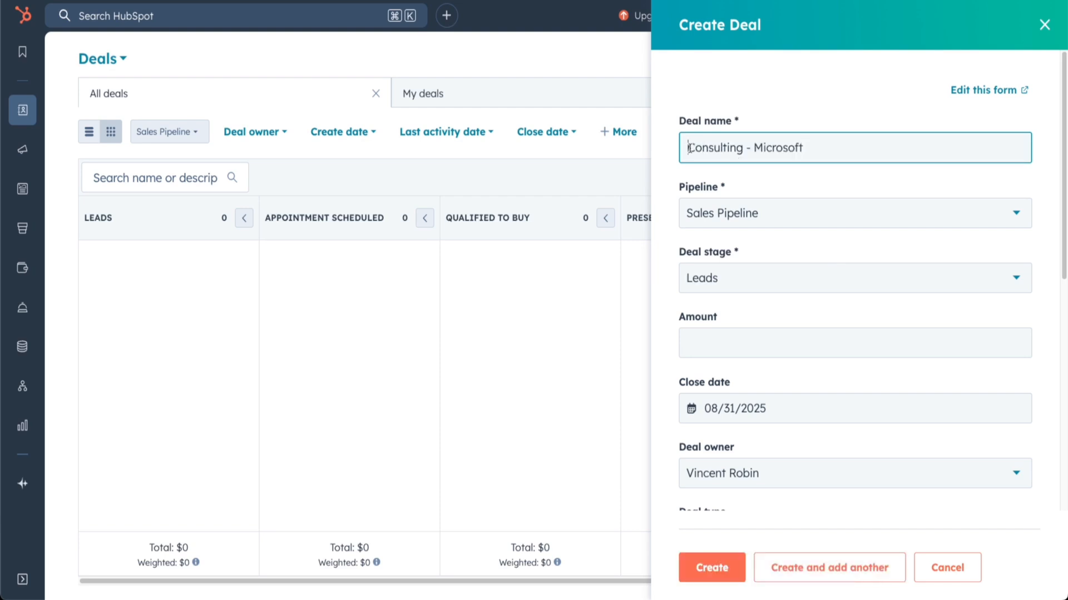
pyautogui.moveTo(688, 148); pyautogui.dragTo(789, 149)
pyautogui.click(803, 184)
pyautogui.click(694, 189)
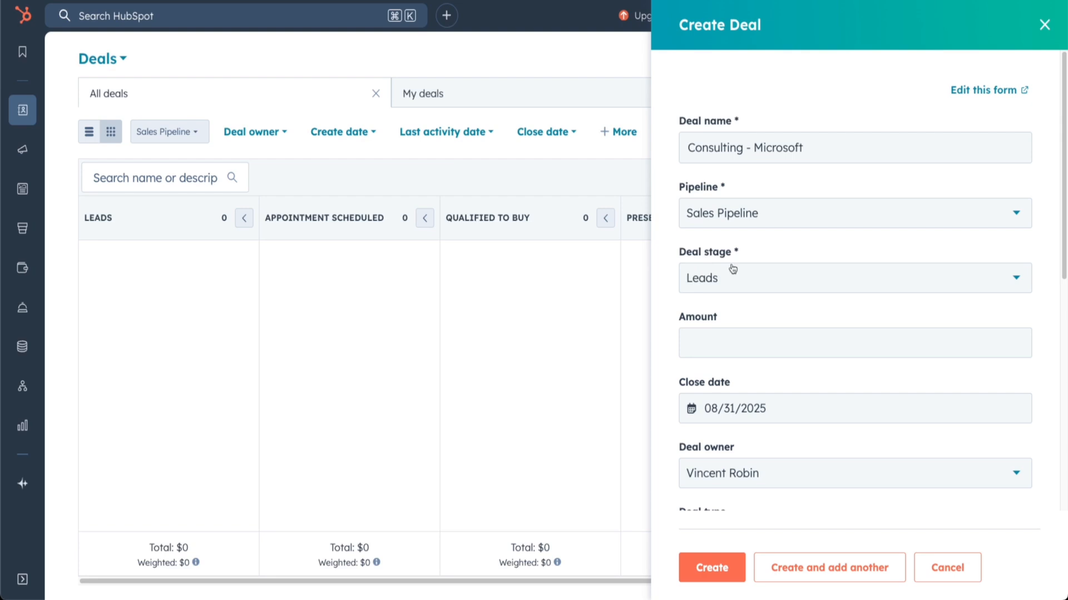
# Put the new deal in the Leads stage and set its amount to $10,000
pyautogui.click(743, 283)
pyautogui.click(714, 369)
pyautogui.press('Tab')
pyautogui.write('10000')
pyautogui.click(831, 350)
# Set the new deal's close date to 09/30/2025
pyautogui.scroll(-3, 831, 351)
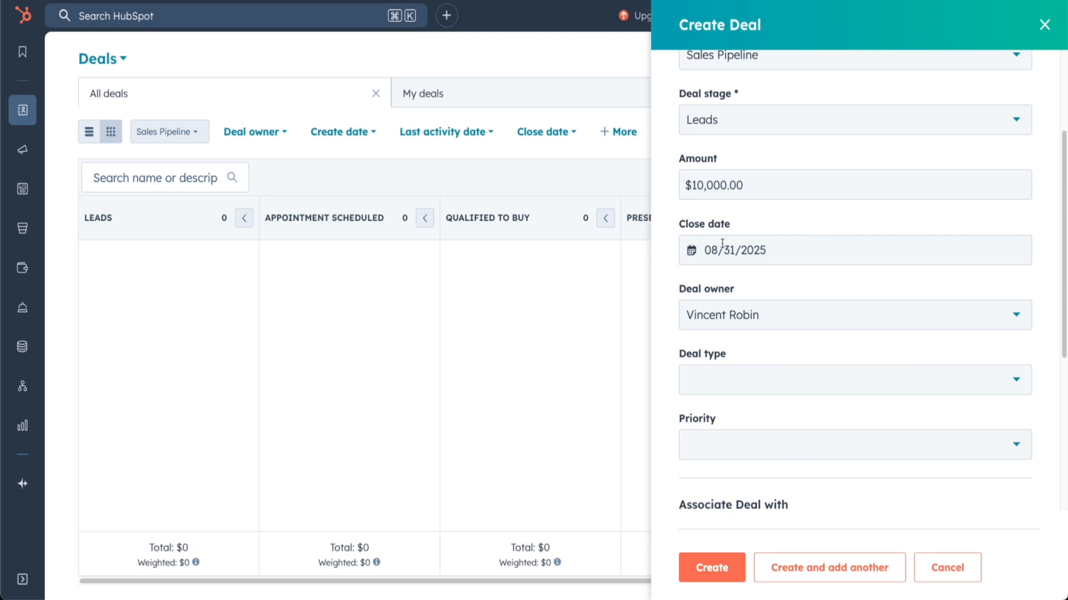
pyautogui.click(721, 250)
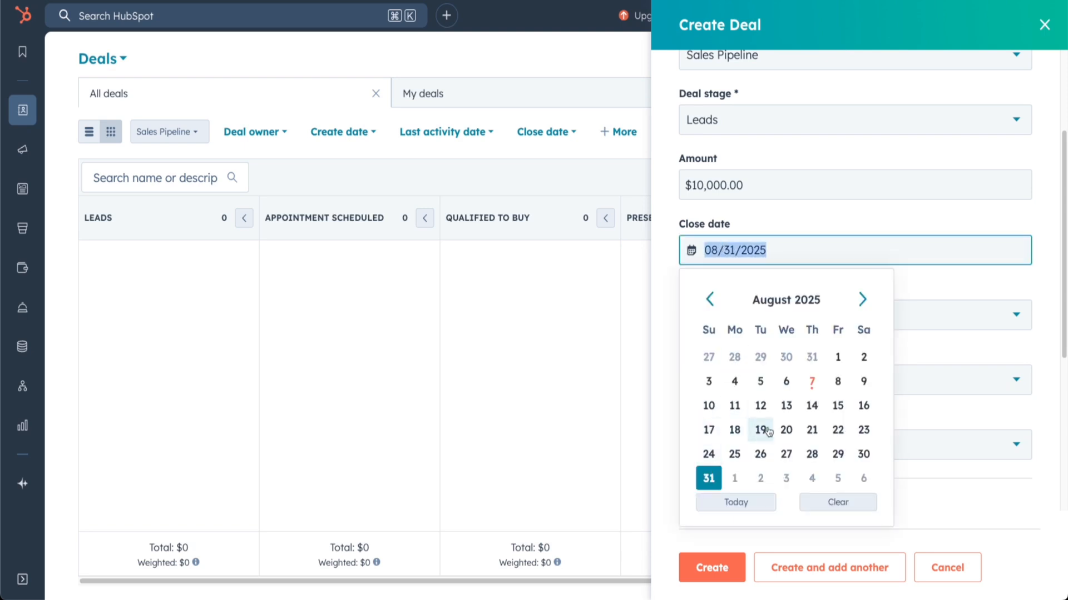
pyautogui.click(861, 301)
pyautogui.click(760, 453)
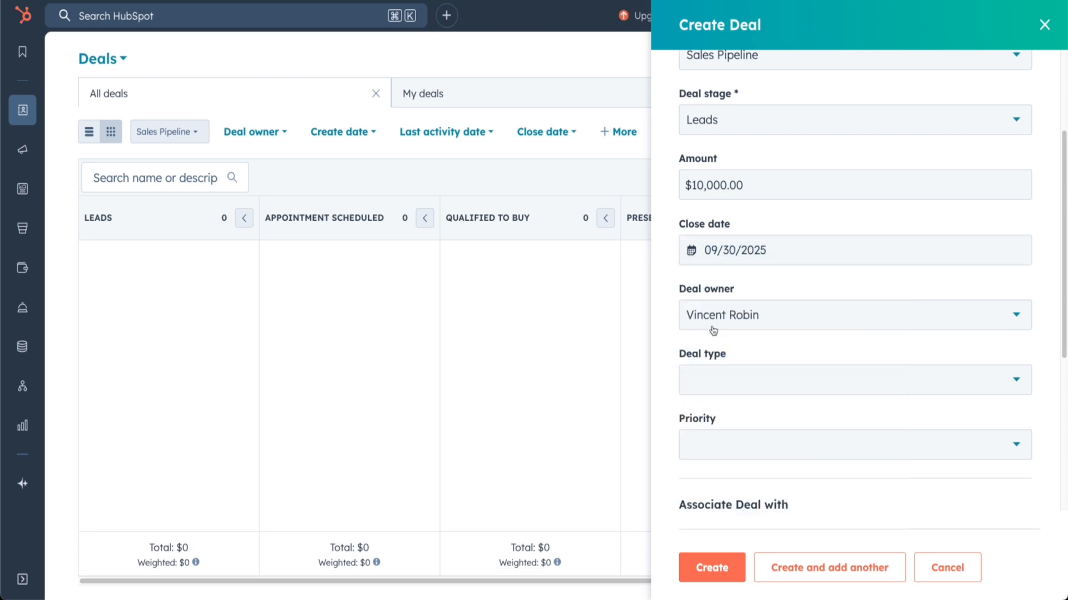
# Set the deal type to New Business and the priority to High
pyautogui.click(743, 367)
pyautogui.click(744, 447)
pyautogui.scroll(-2, 723, 355)
pyautogui.click(739, 333)
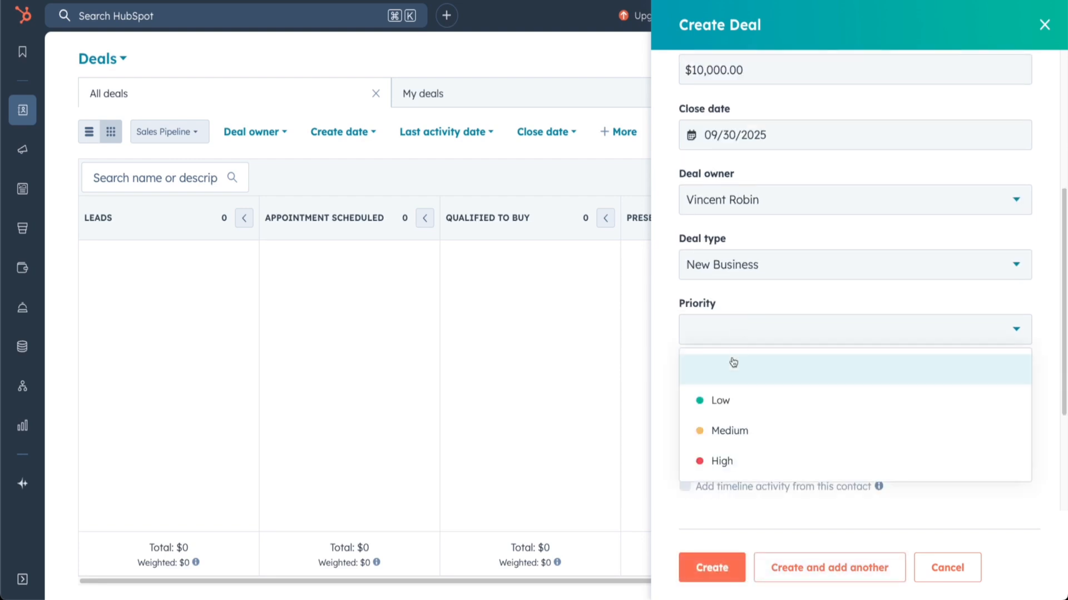
pyautogui.click(721, 460)
# Associate the deal with the Founder contact from melio.com and with the company melio.com
pyautogui.scroll(-3, 704, 282)
pyautogui.moveTo(671, 250); pyautogui.dragTo(799, 255)
pyautogui.moveTo(676, 283); pyautogui.dragTo(718, 287)
pyautogui.moveTo(678, 380); pyautogui.dragTo(741, 383)
pyautogui.click(786, 320)
pyautogui.click(787, 323)
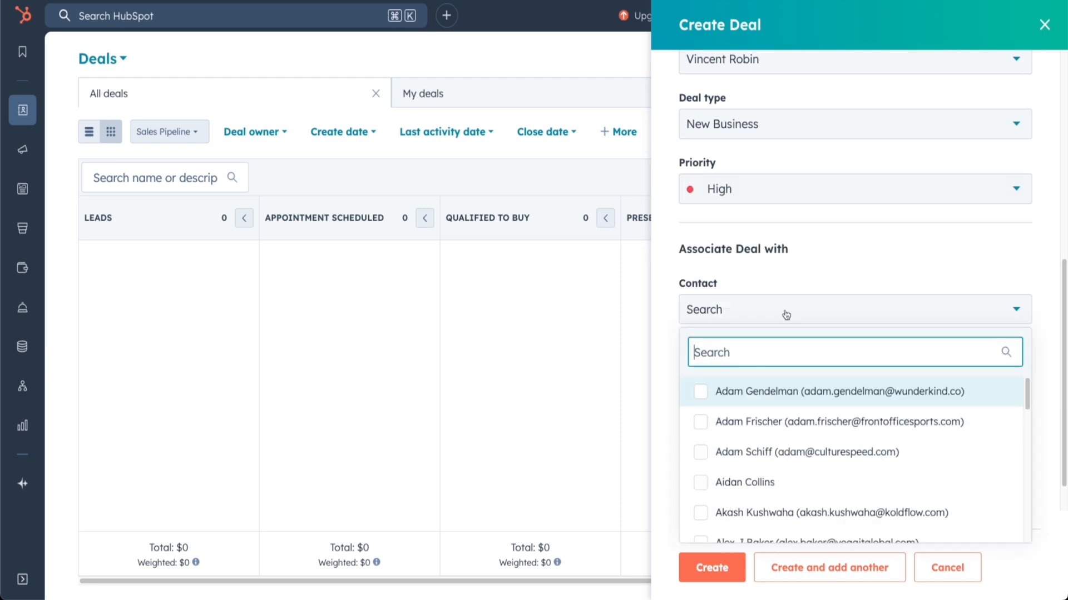
pyautogui.click(702, 489)
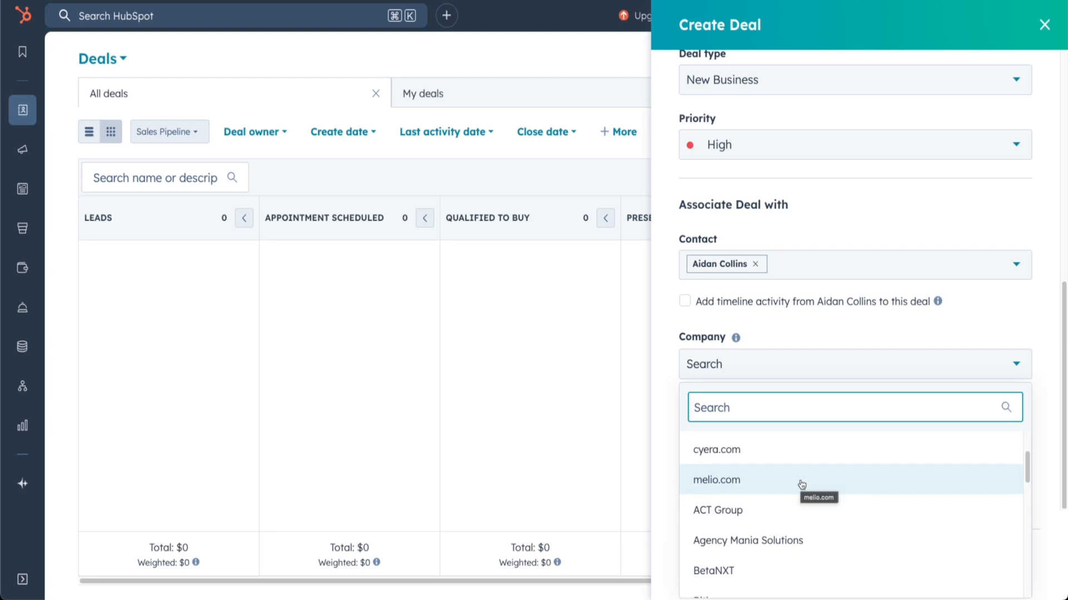
pyautogui.click(802, 484)
# Shorten the deal name to "Consulting" by removing the company part
pyautogui.scroll(8, 798, 440)
pyautogui.moveTo(816, 149); pyautogui.dragTo(744, 155)
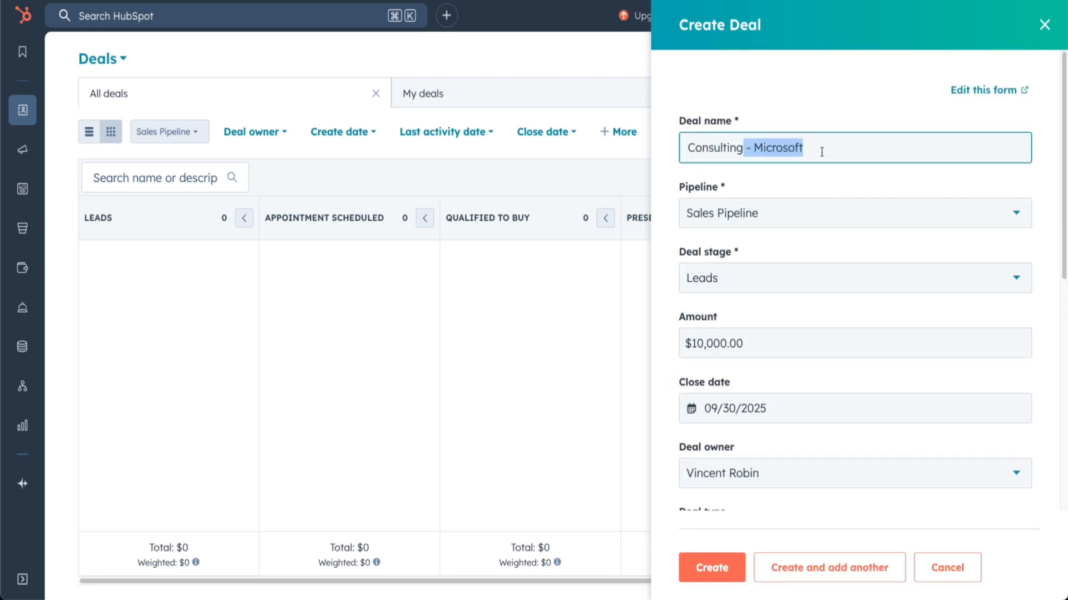
pyautogui.press('BackSpace')
# Include the last 30 days of timeline activity from both the contact and the company, and create the deal
pyautogui.scroll(-8, 804, 304)
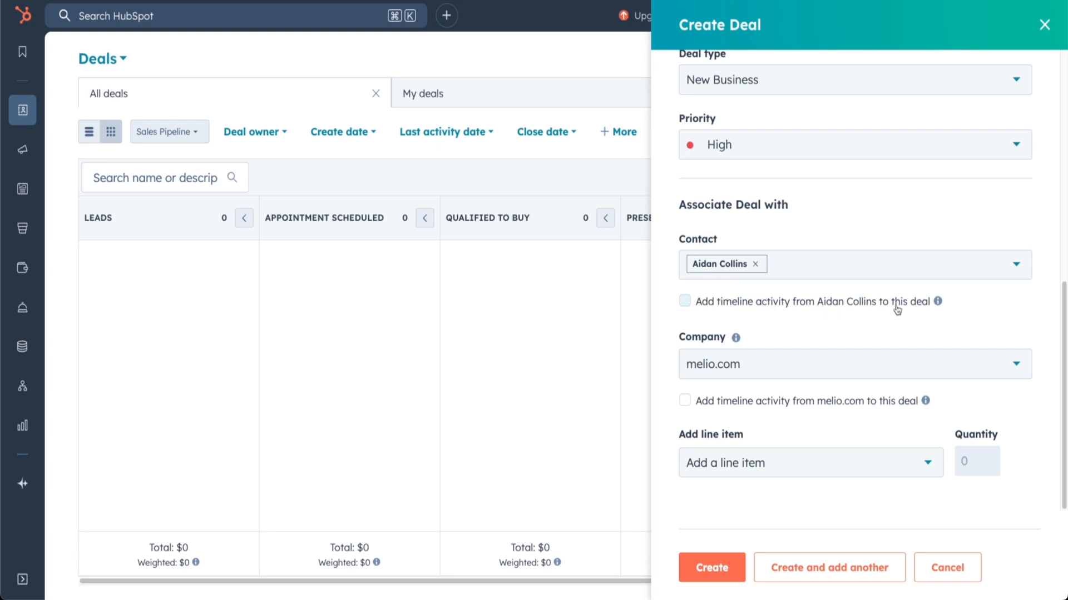
pyautogui.moveTo(935, 304)
pyautogui.click(686, 303)
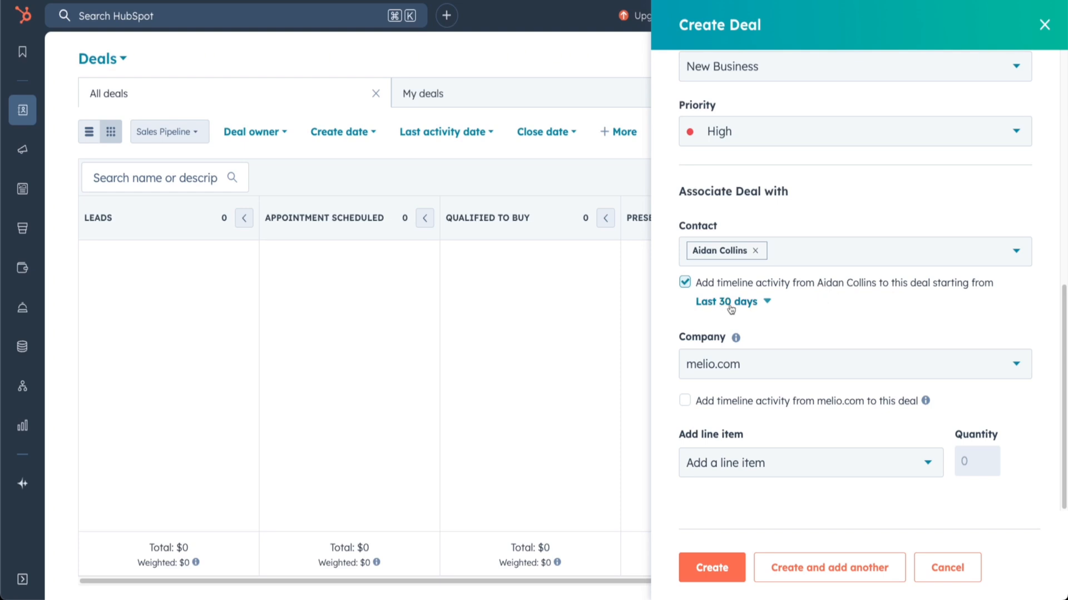
pyautogui.click(685, 401)
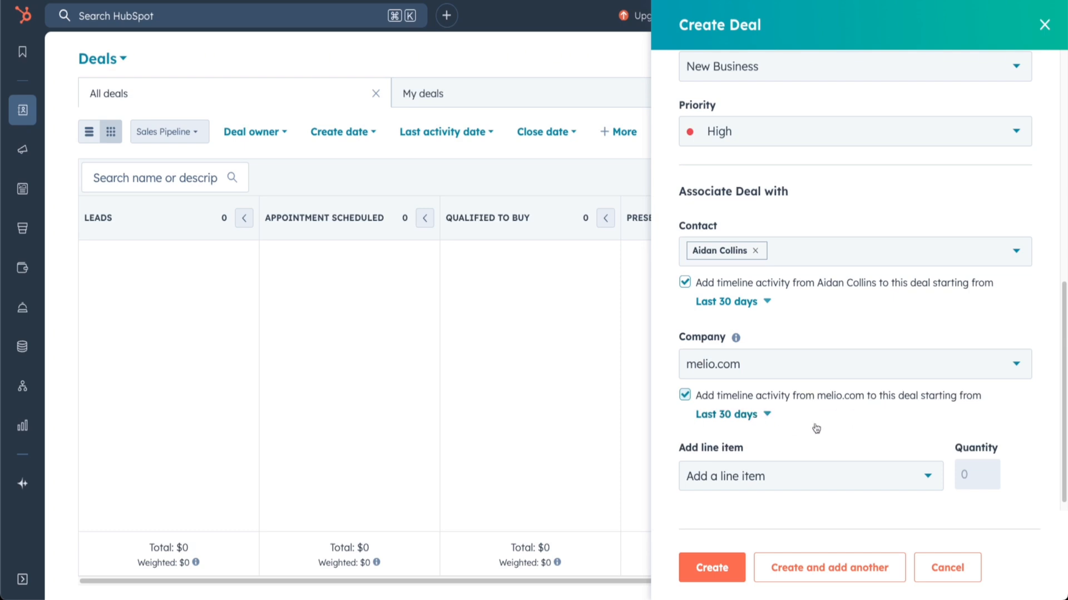
pyautogui.scroll(-1, 685, 438)
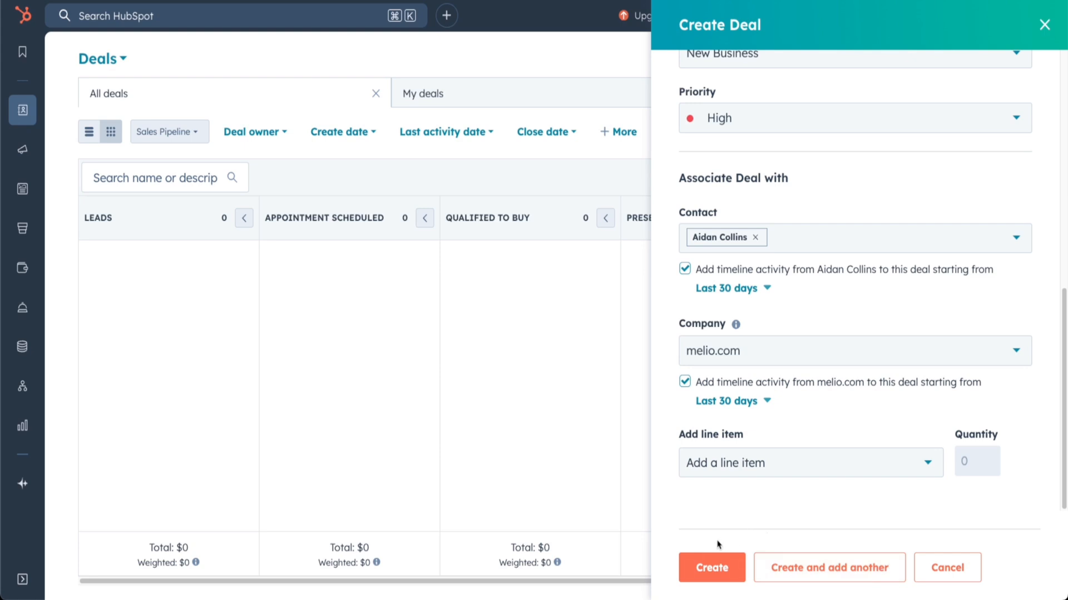
pyautogui.click(702, 568)
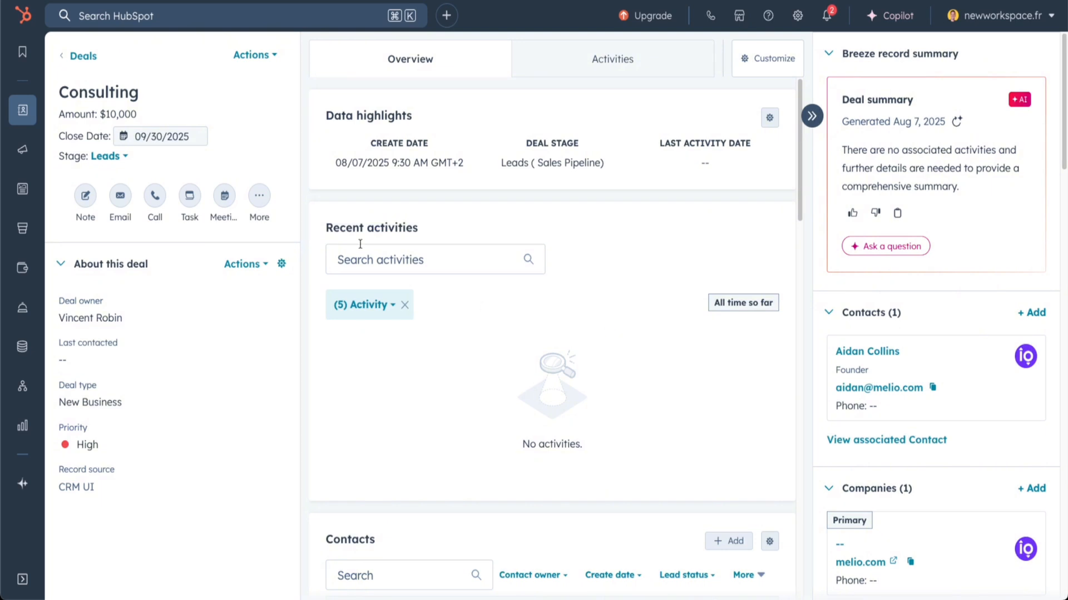
# Check which stages can be chosen on the Consulting deal record and keep it in Leads
pyautogui.moveTo(58, 92); pyautogui.dragTo(101, 139)
pyautogui.click(105, 157)
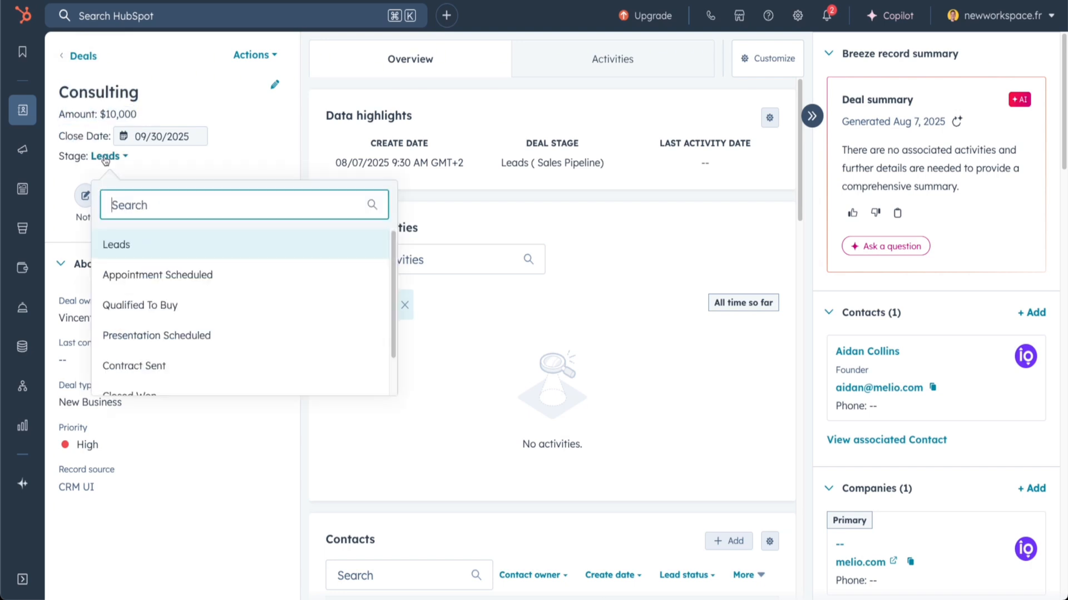
pyautogui.click(181, 250)
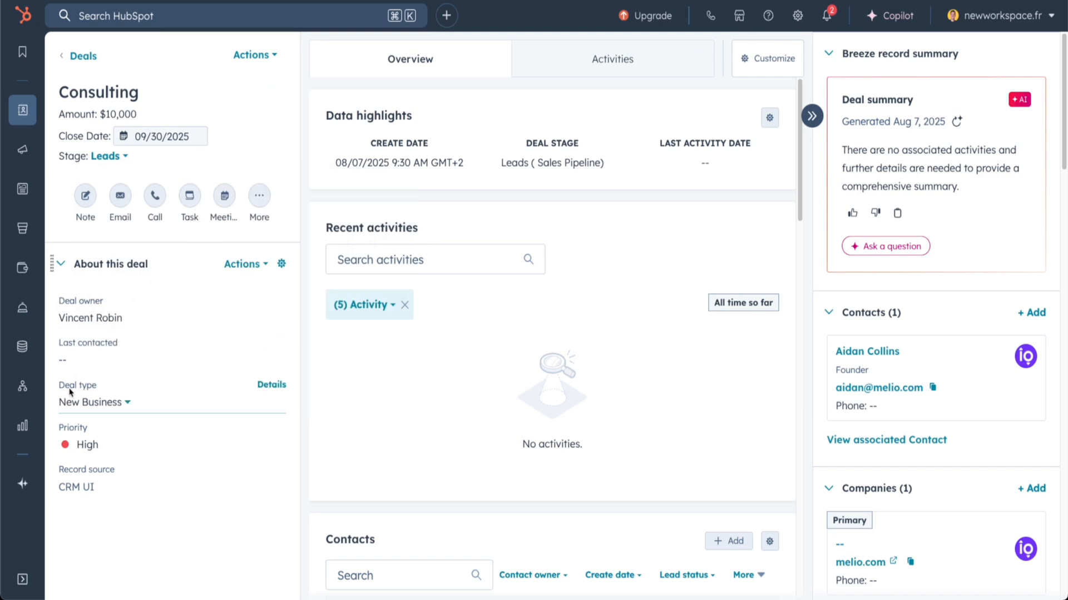
# Examine the deal's properties and its associated contacts, companies, quotes, tickets, payment links and subscriptions
pyautogui.scroll(-5, 889, 166)
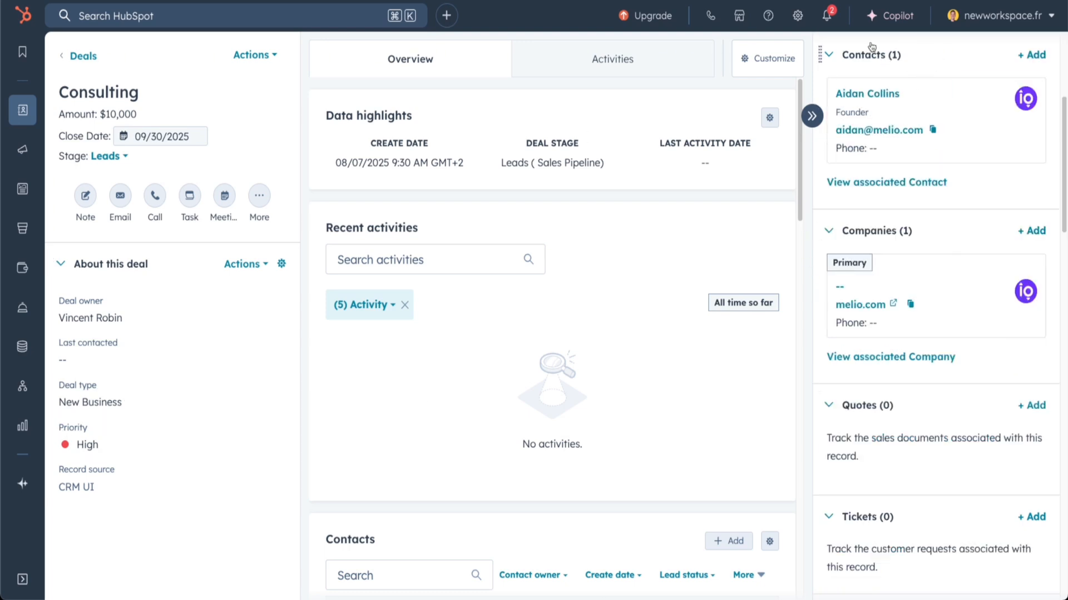
pyautogui.moveTo(886, 87)
pyautogui.scroll(-1, 821, 167)
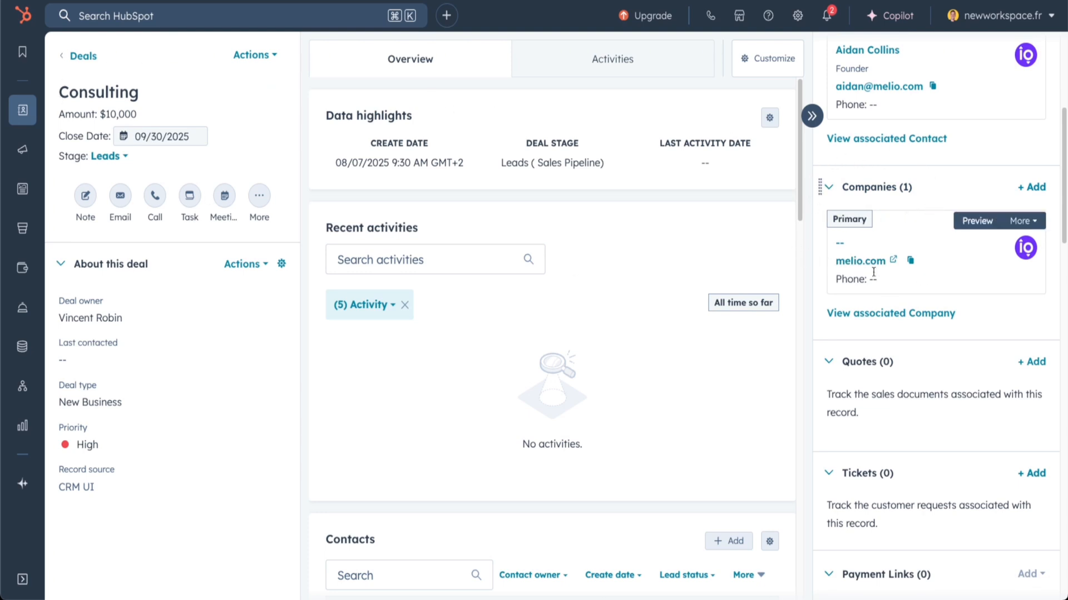
pyautogui.scroll(-5, 899, 293)
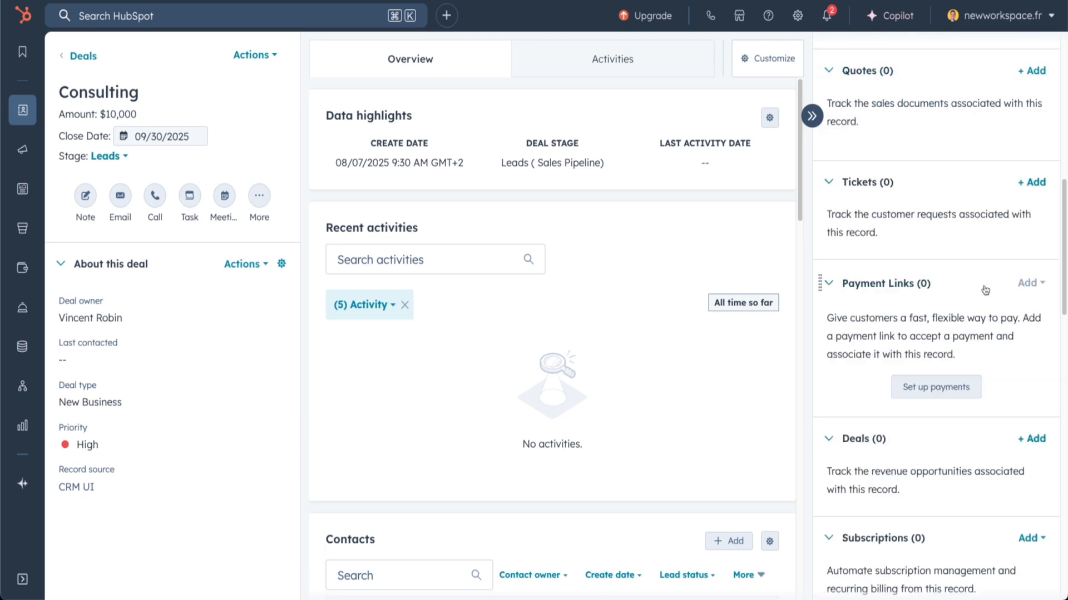
pyautogui.scroll(-3, 908, 406)
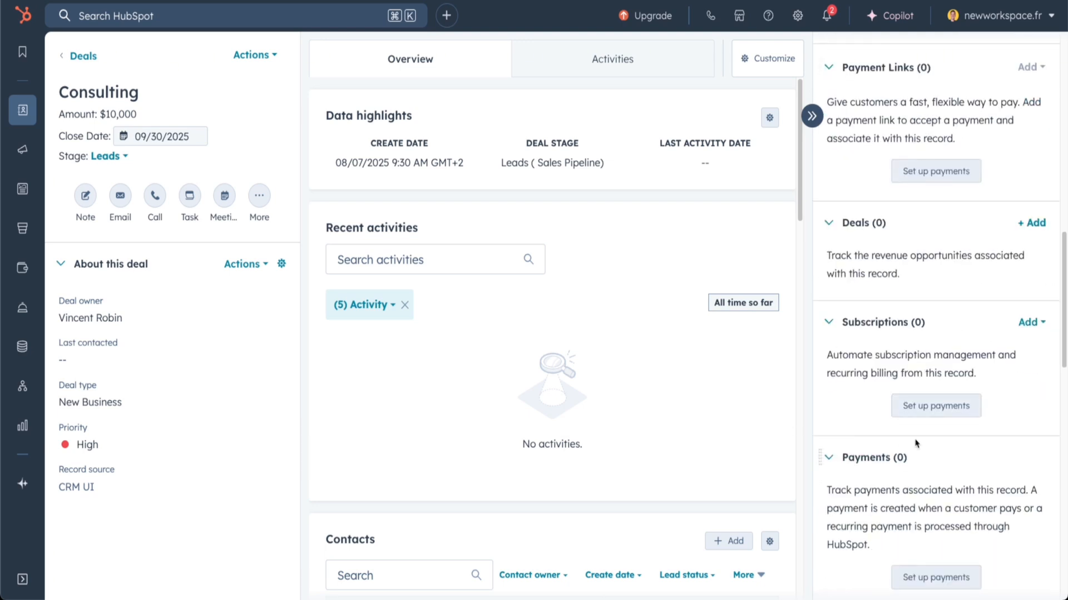
pyautogui.scroll(5, 917, 443)
pyautogui.scroll(-5, 926, 444)
pyautogui.scroll(10, 930, 439)
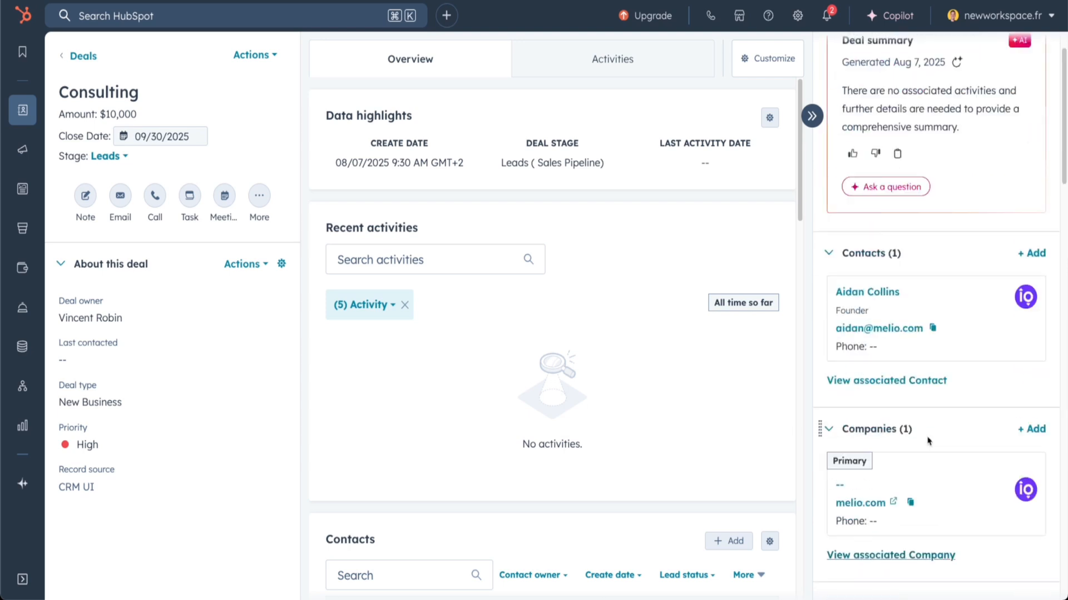
pyautogui.scroll(-4, 931, 347)
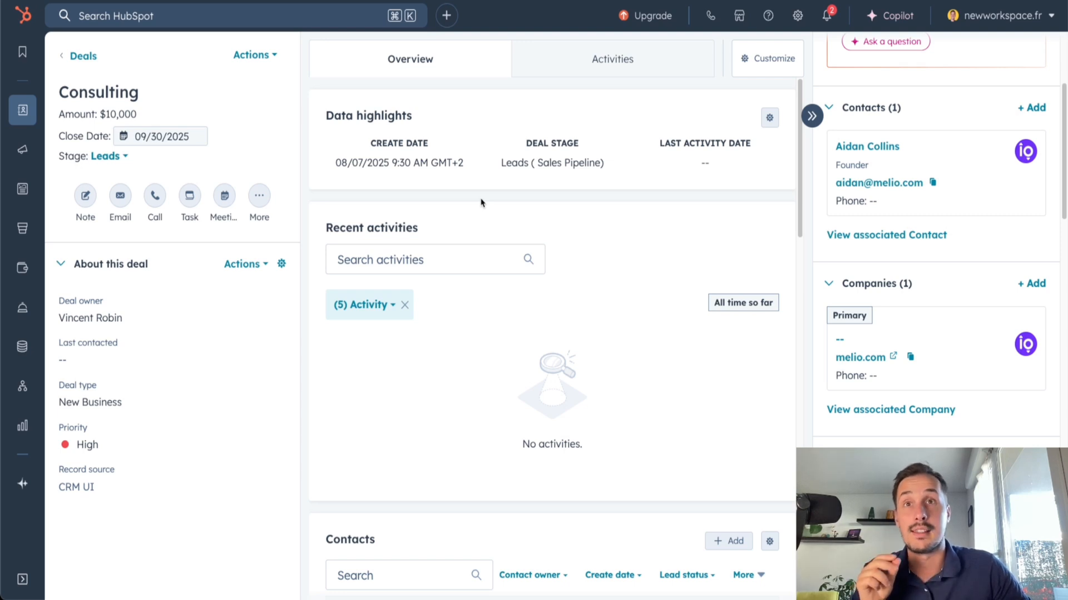
pyautogui.scroll(-8, 467, 248)
pyautogui.scroll(-1, 384, 364)
pyautogui.scroll(9, 403, 362)
# View the deal's activity history and check which additional activity types can be logged
pyautogui.click(569, 62)
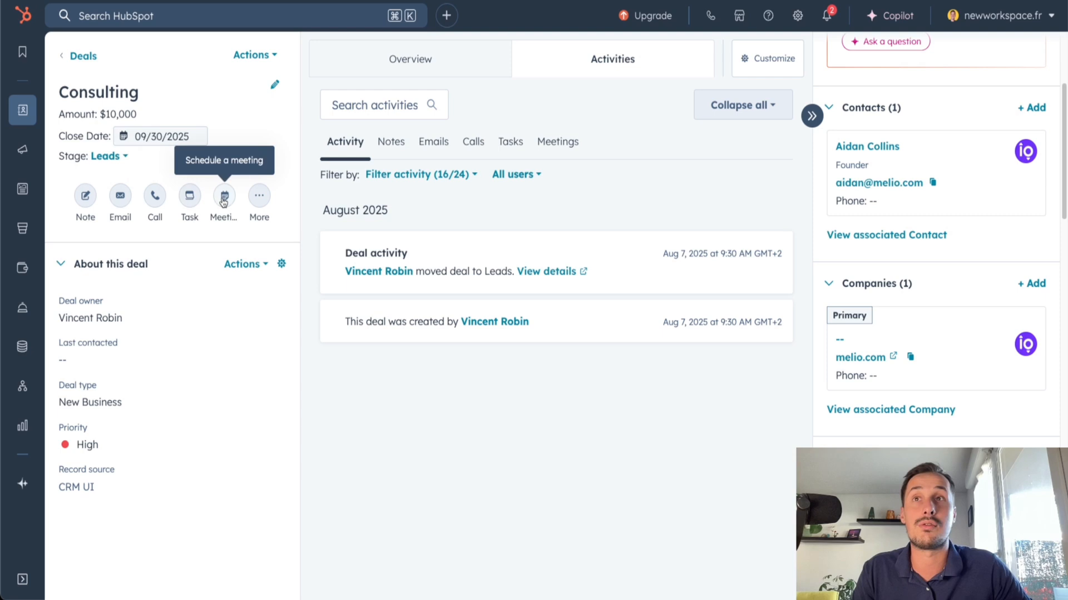
pyautogui.click(257, 199)
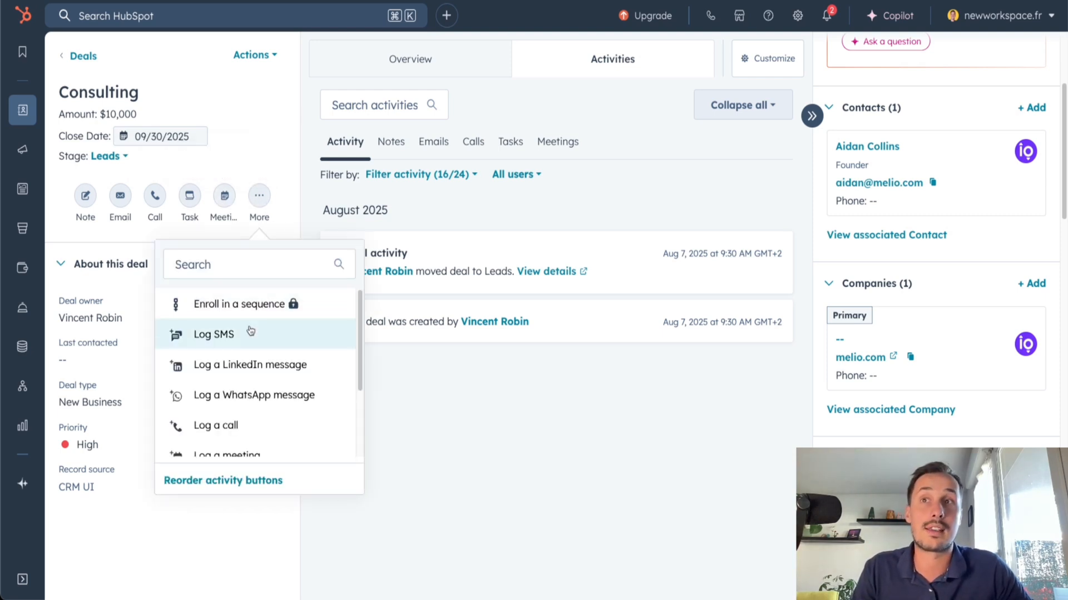
pyautogui.scroll(-1, 253, 332)
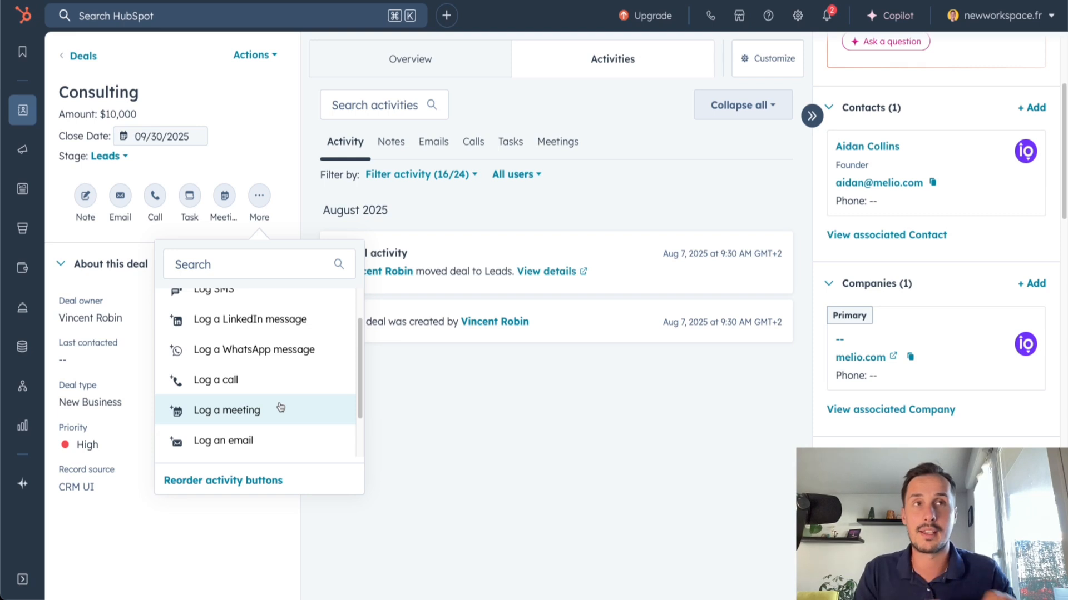
pyautogui.click(504, 383)
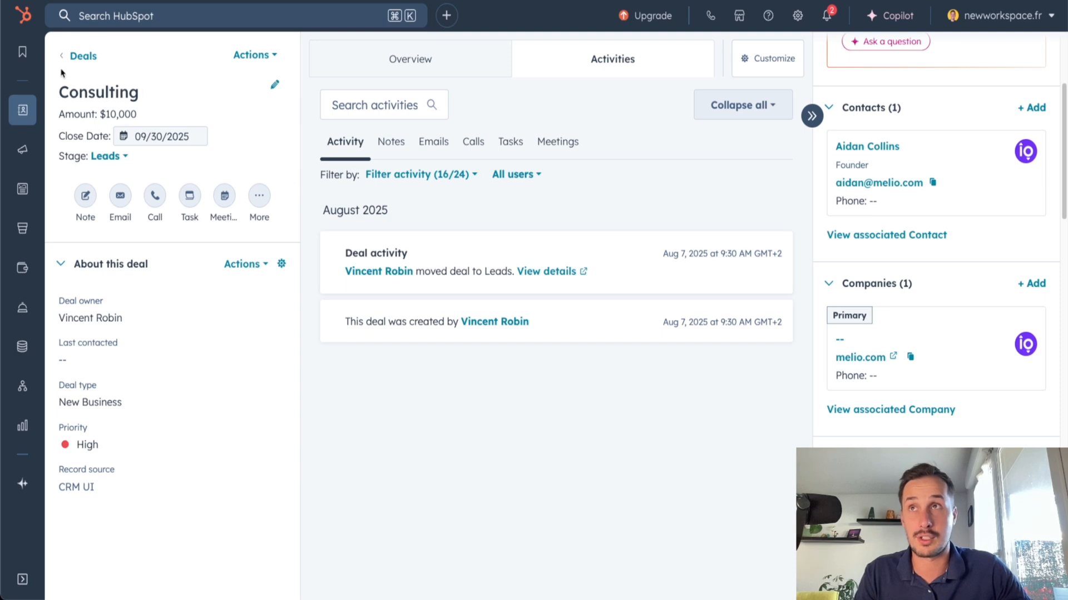
# Return to the deals board and move the Consulting deal from Leads to Presentation Scheduled
pyautogui.click(83, 56)
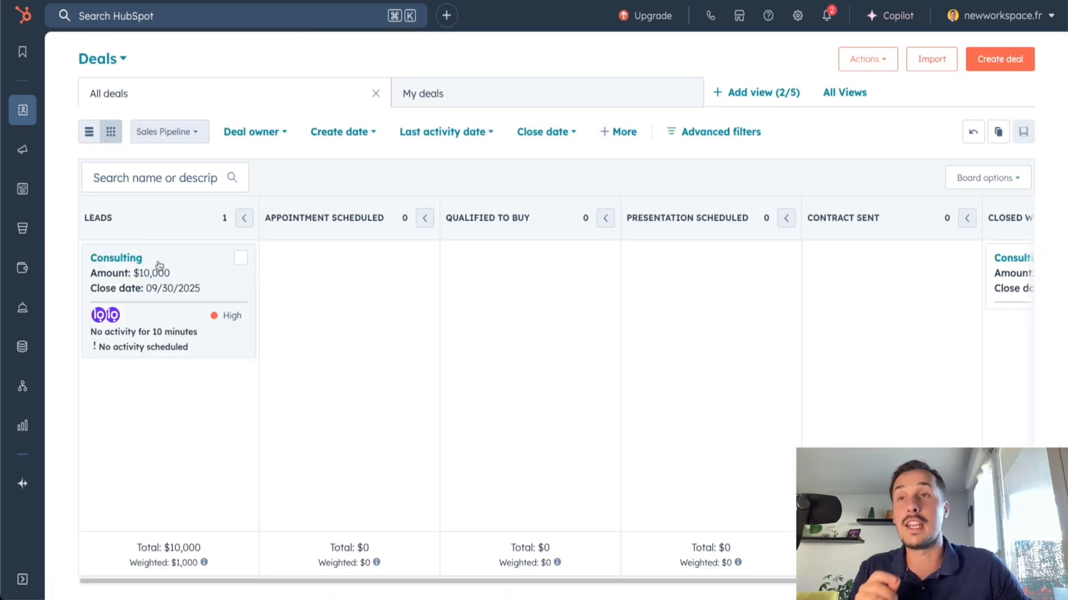
pyautogui.moveTo(152, 259); pyautogui.dragTo(648, 276)
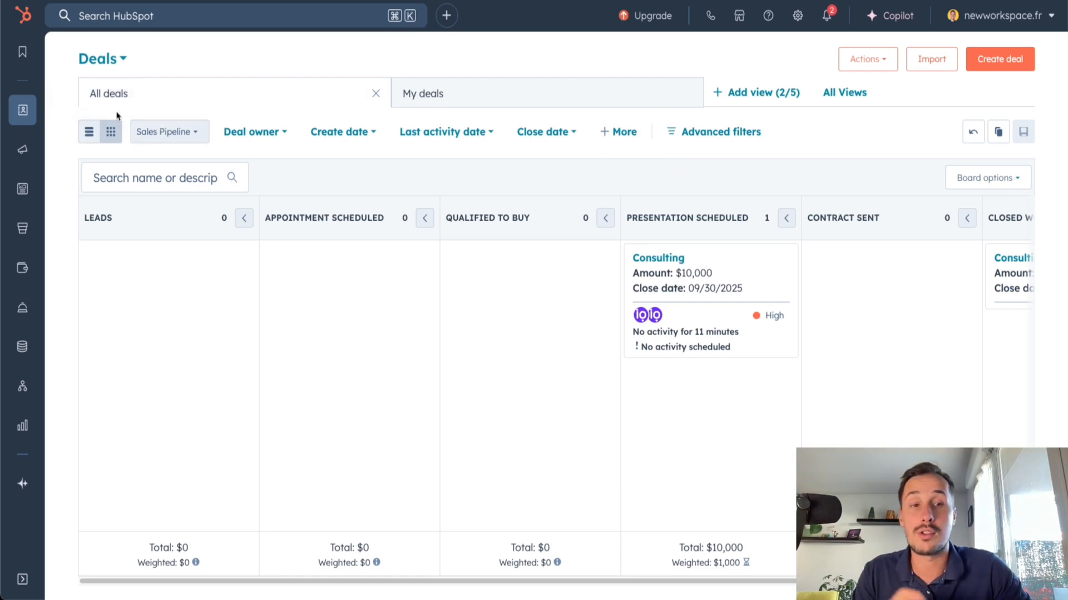
# View the deals as a list, return to the board view, and check the Deal owner filter options
pyautogui.click(86, 133)
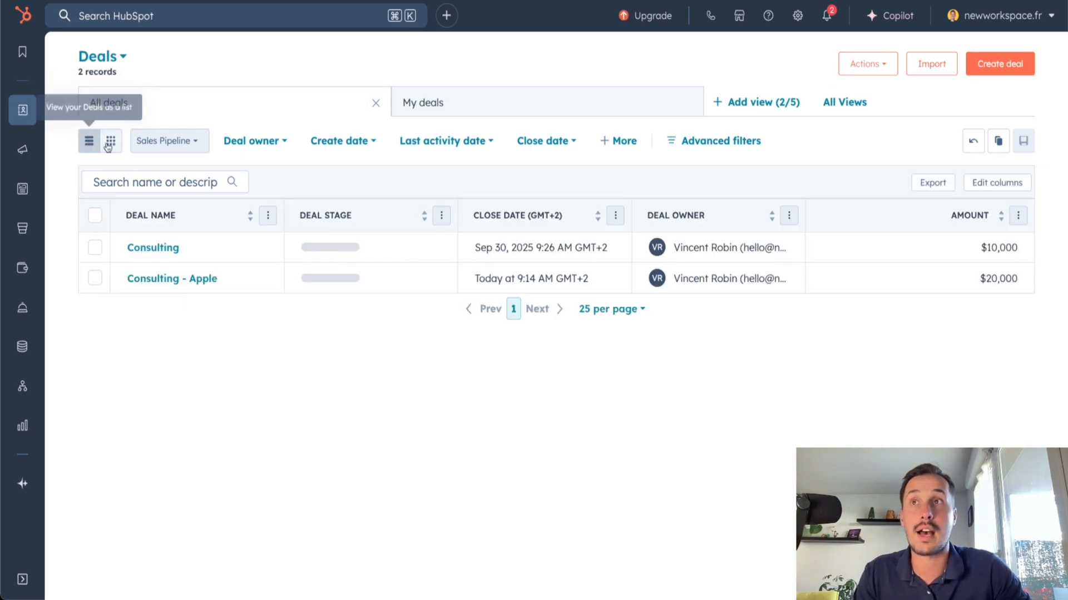
pyautogui.click(111, 133)
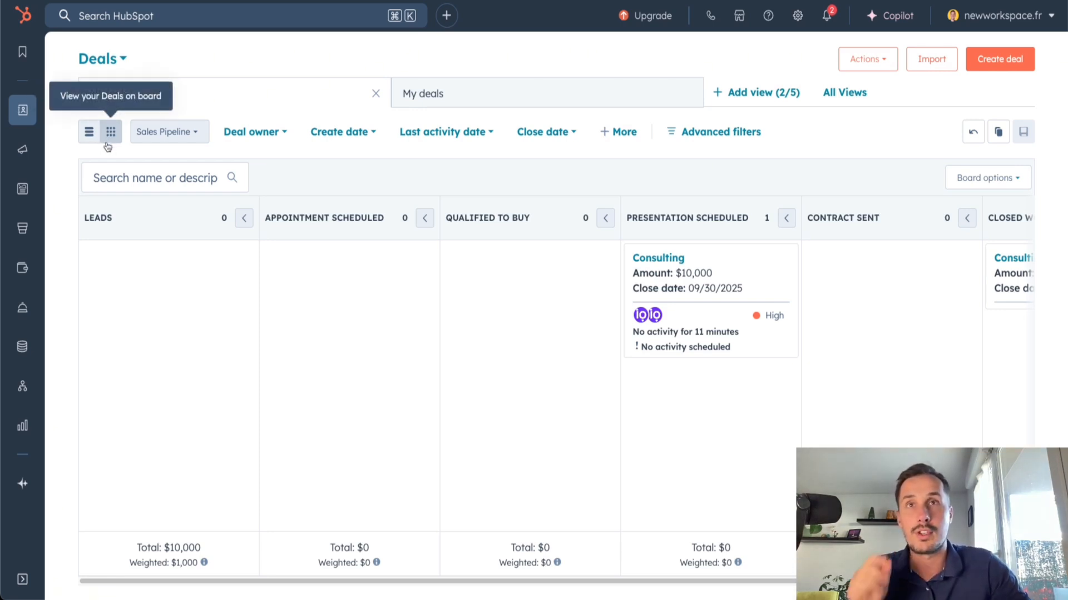
pyautogui.moveTo(733, 265); pyautogui.dragTo(742, 285)
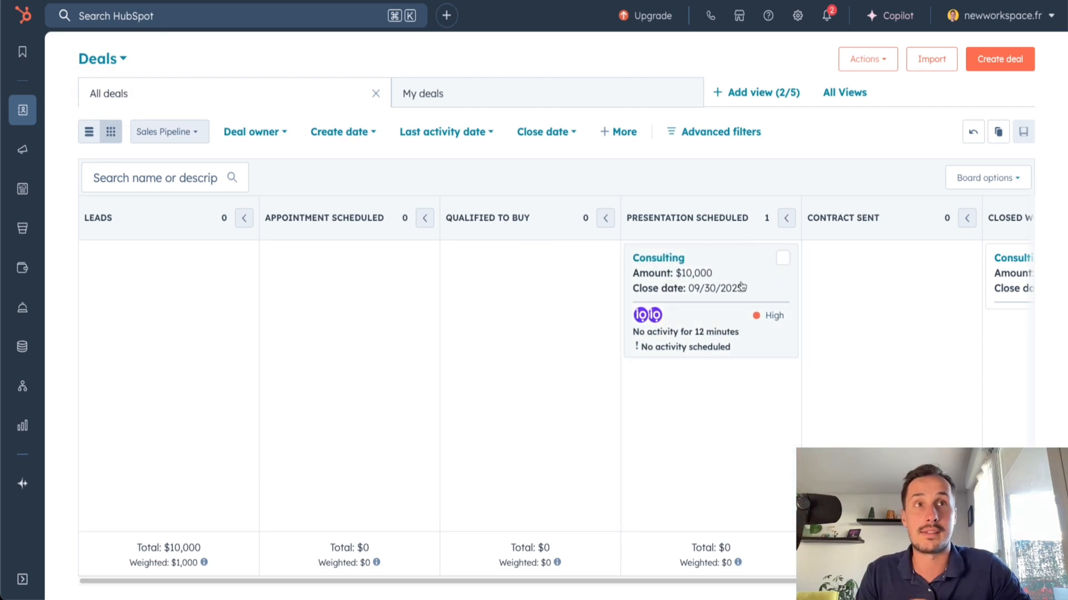
pyautogui.click(274, 139)
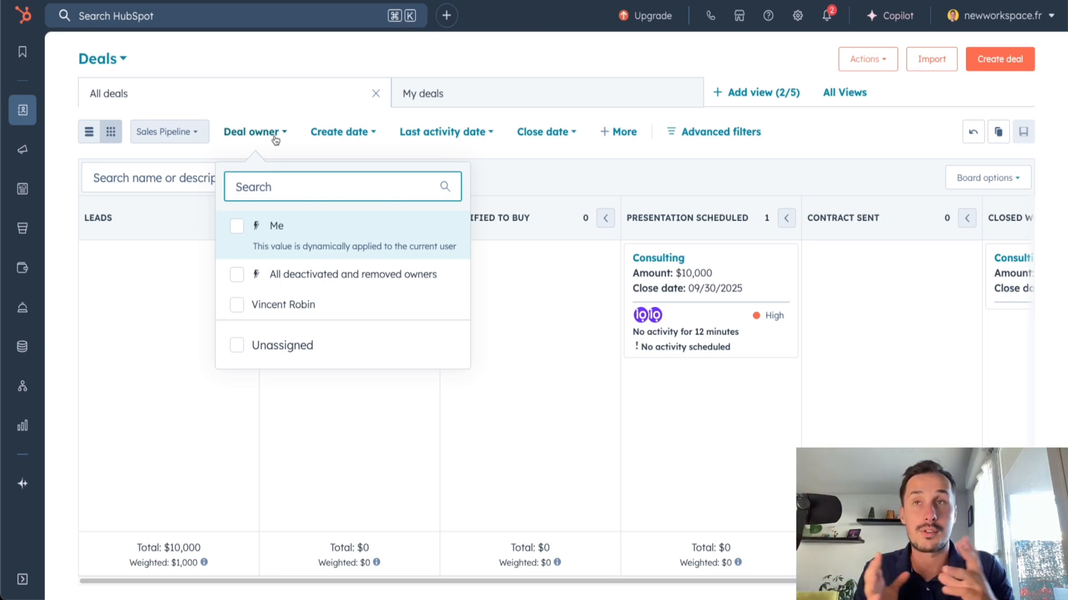
# Check the Create date and Last activity date filters for the deals board
pyautogui.click(345, 145)
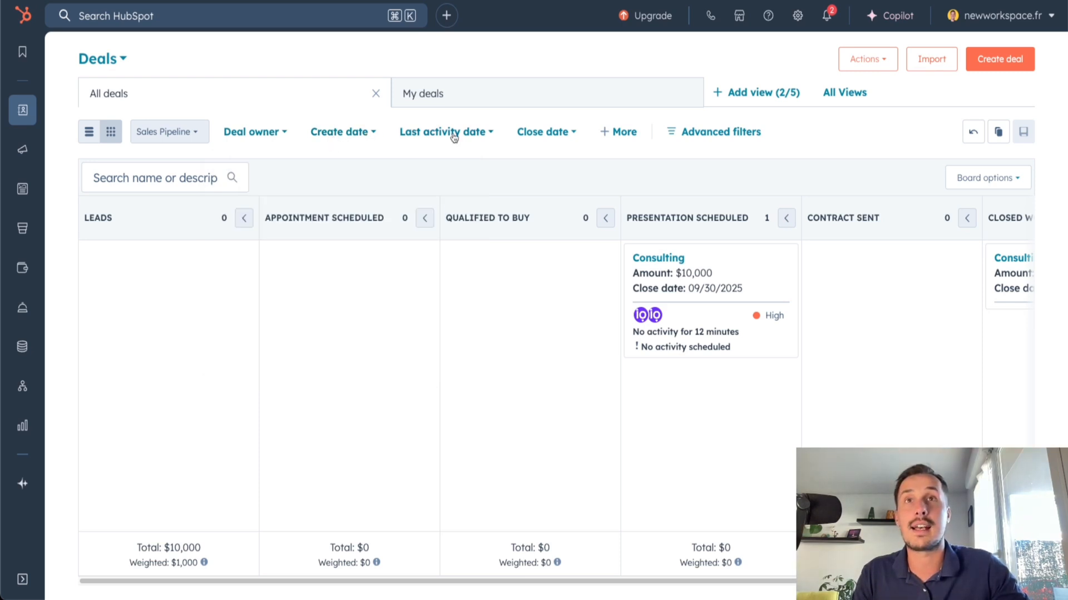
pyautogui.click(472, 139)
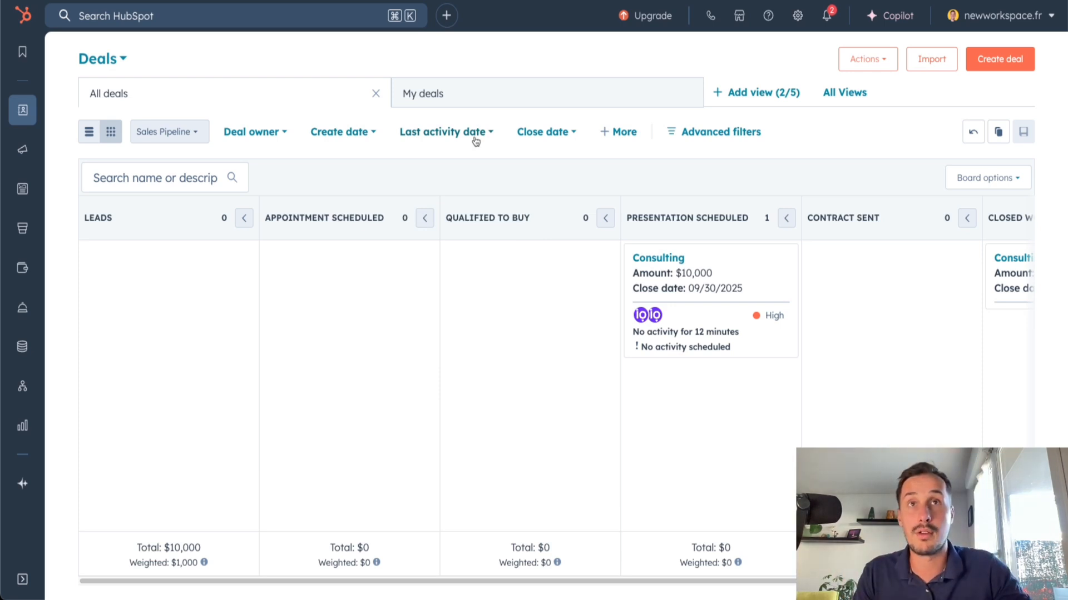
# Filter the All deals board with a quick filter for Amount greater than or equal to 15000
pyautogui.click(616, 133)
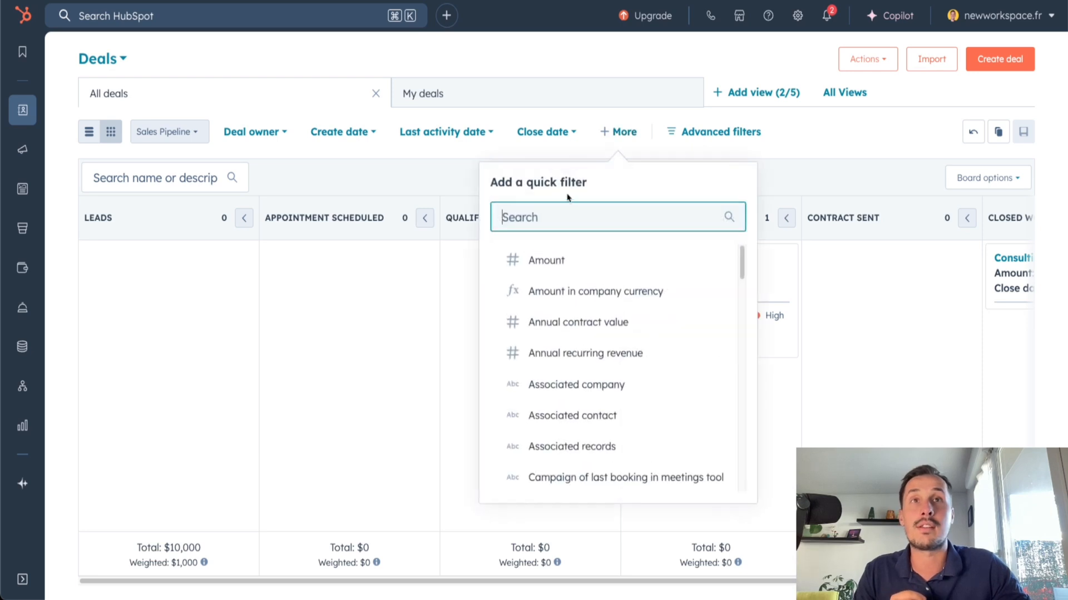
pyautogui.click(554, 259)
pyautogui.click(630, 201)
pyautogui.scroll(-2, 633, 301)
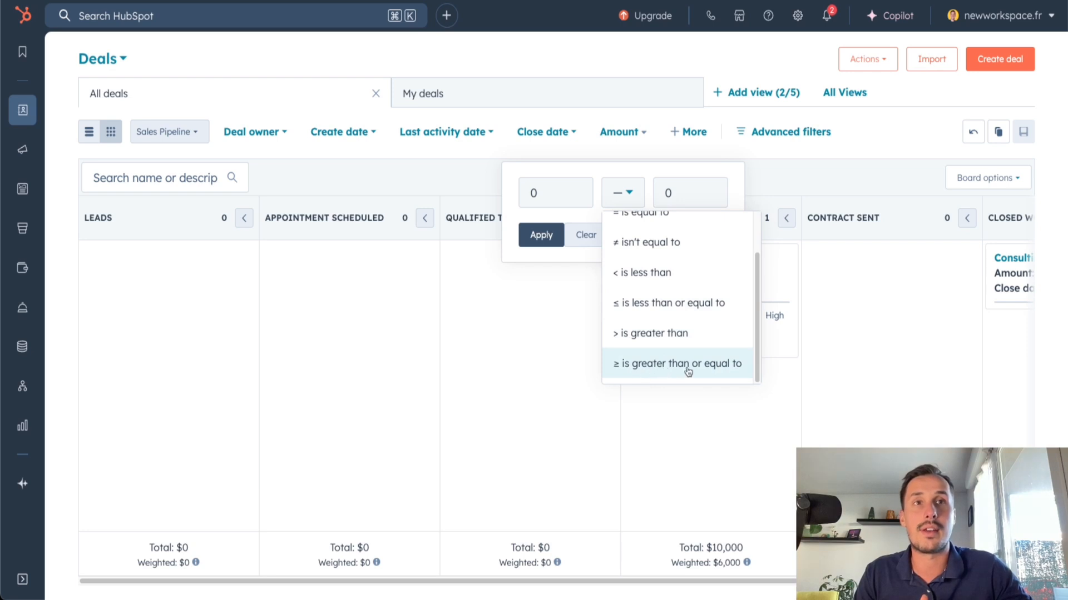
pyautogui.click(710, 368)
pyautogui.doubleClick(667, 192)
pyautogui.write('15000')
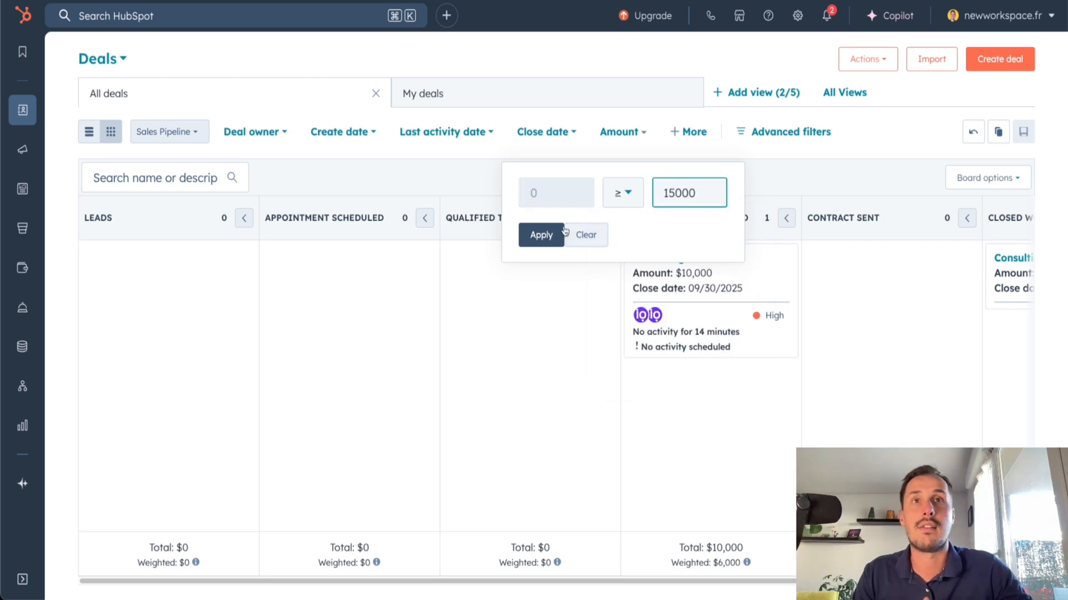
pyautogui.click(542, 236)
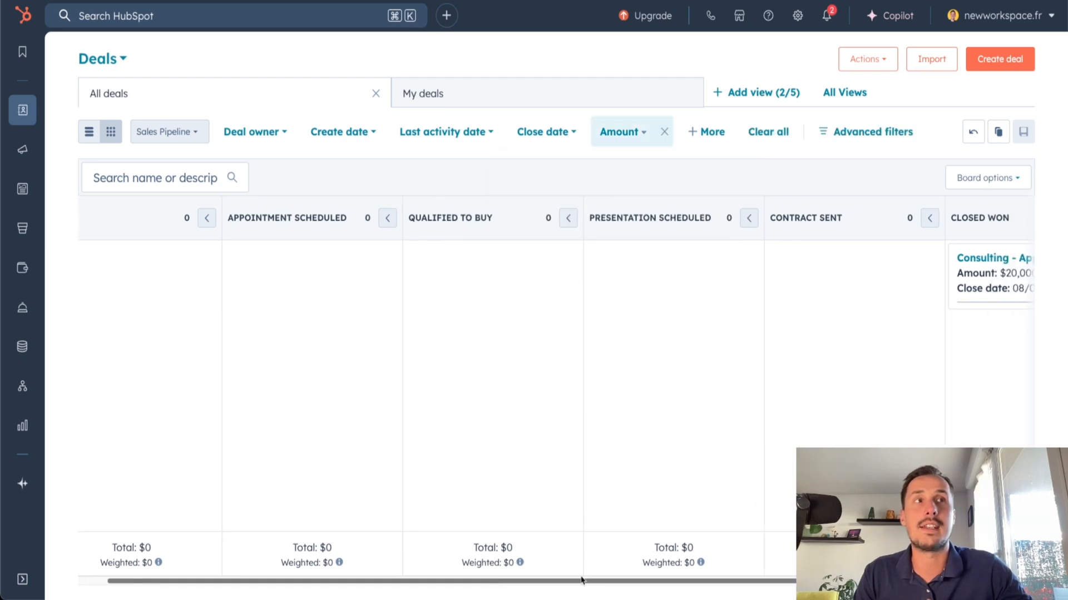
# Review the filtered deals across the pipeline stages and clear the Amount filter
pyautogui.hscroll(5, 804, 256)
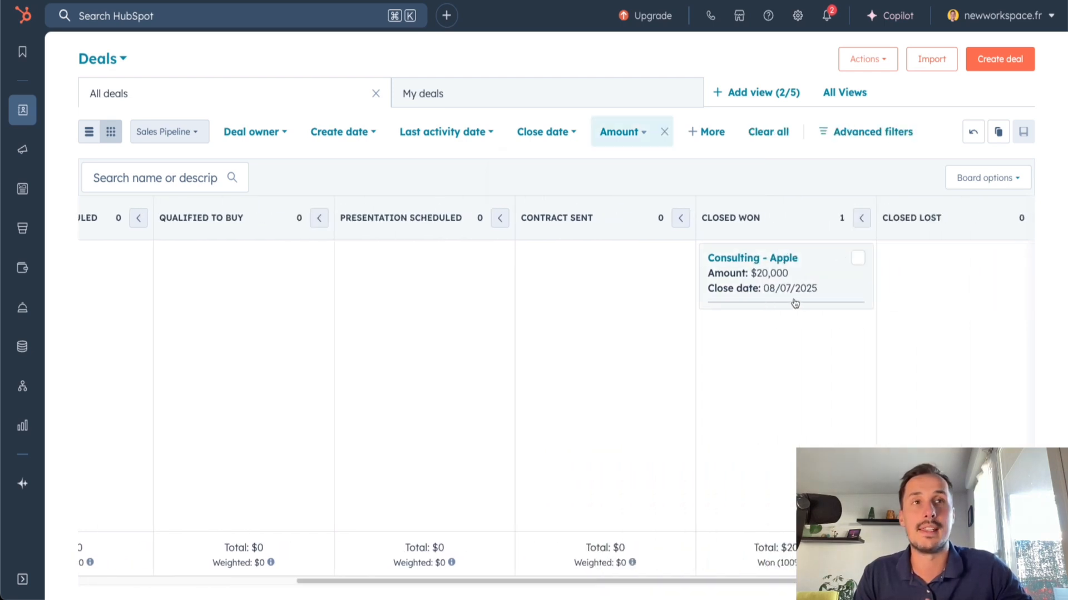
pyautogui.hscroll(-3, 538, 574)
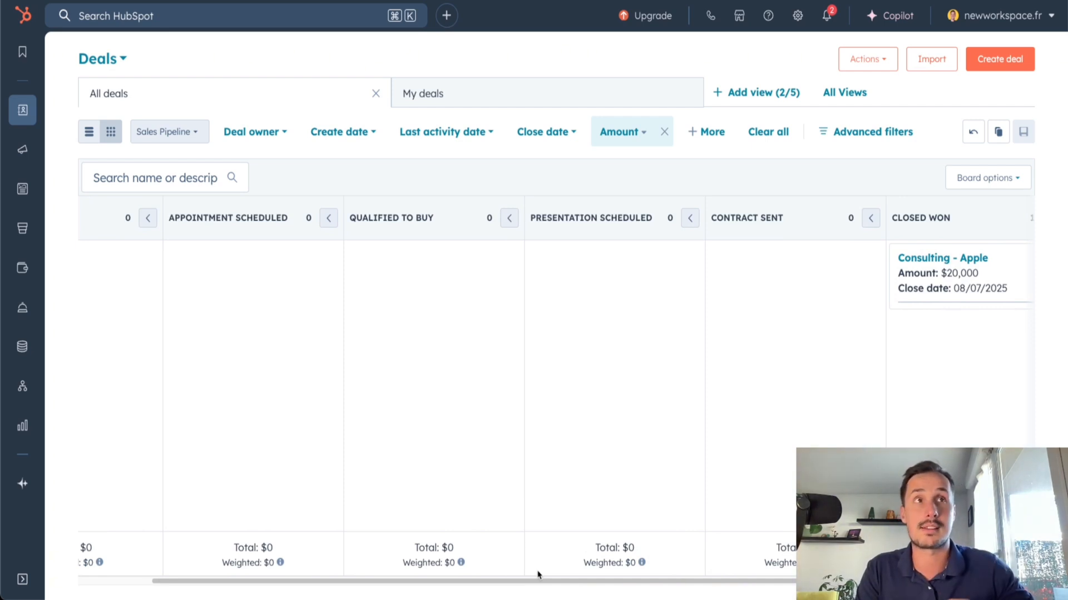
pyautogui.click(664, 131)
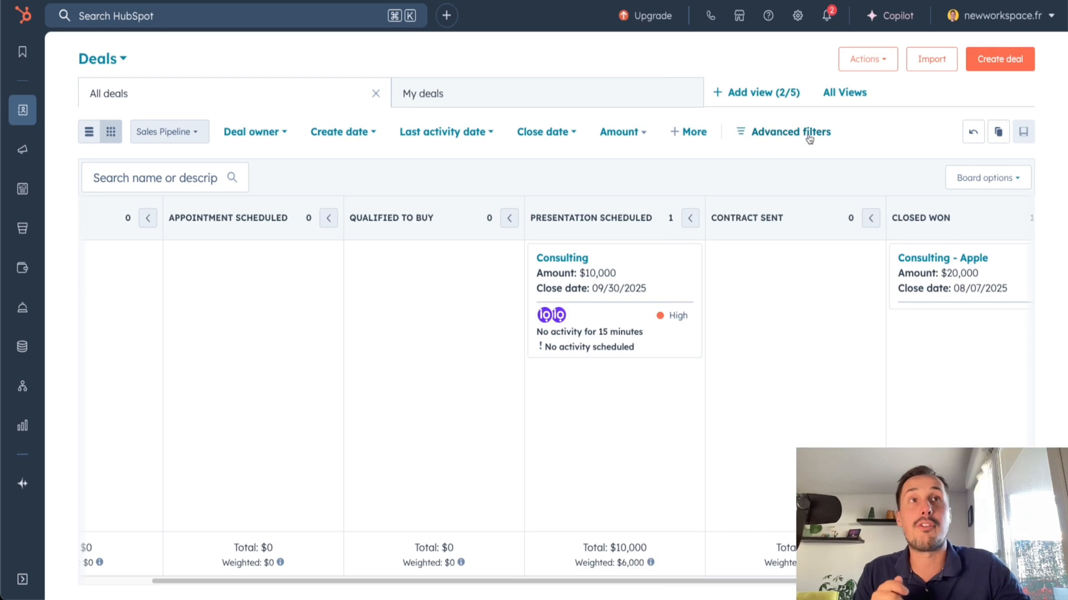
# View the deal properties available as advanced filters and close the filter list
pyautogui.click(777, 139)
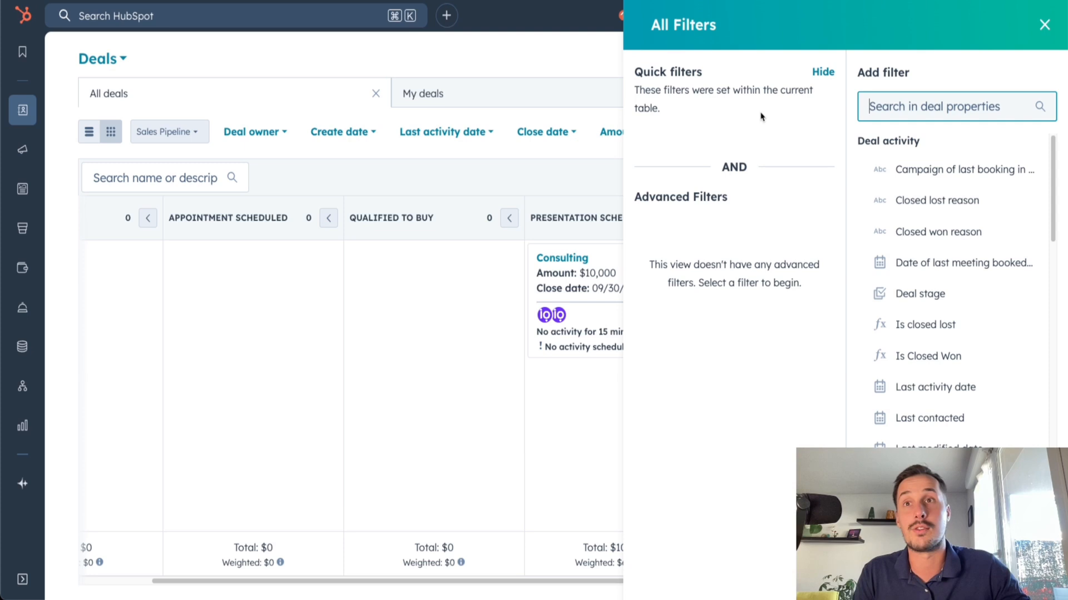
pyautogui.click(1044, 24)
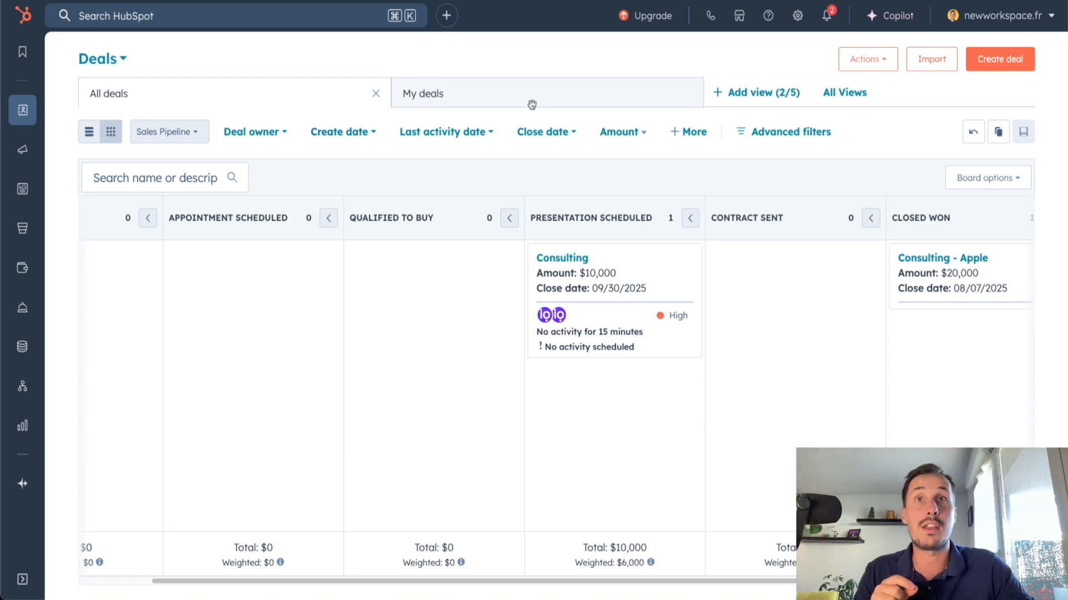
# Create a saved view named Big deals shared with Everyone and place it between All deals and My deals
pyautogui.click(745, 93)
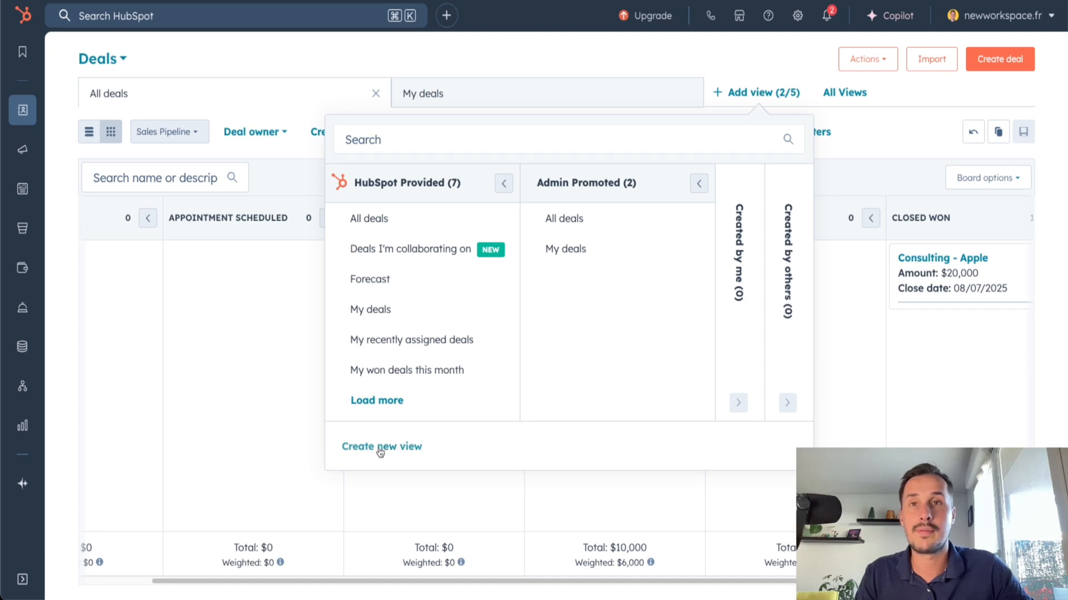
pyautogui.click(380, 448)
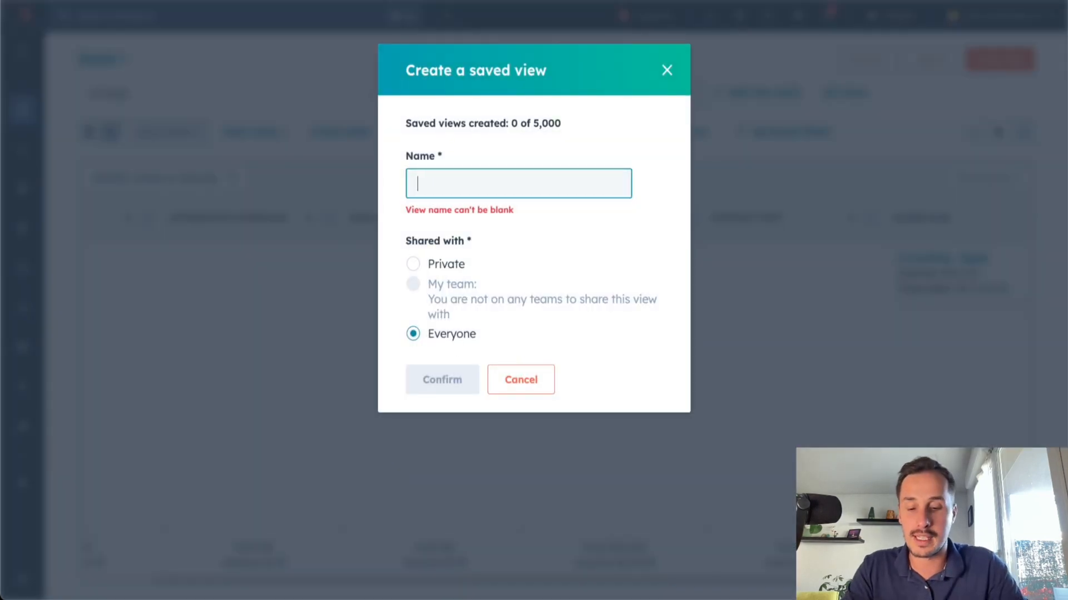
pyautogui.write('Big deals')
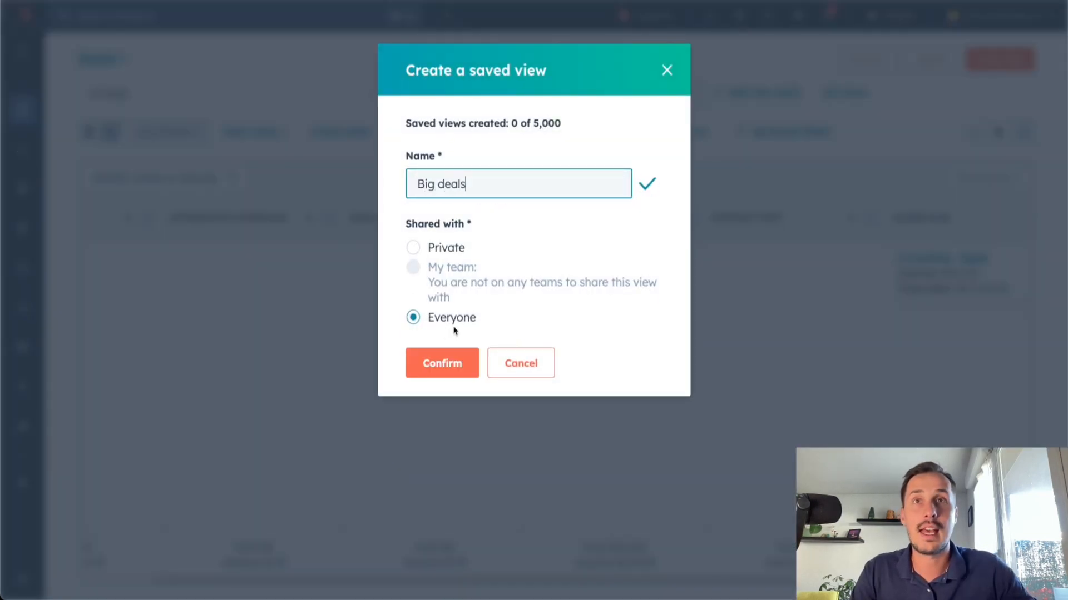
pyautogui.click(434, 368)
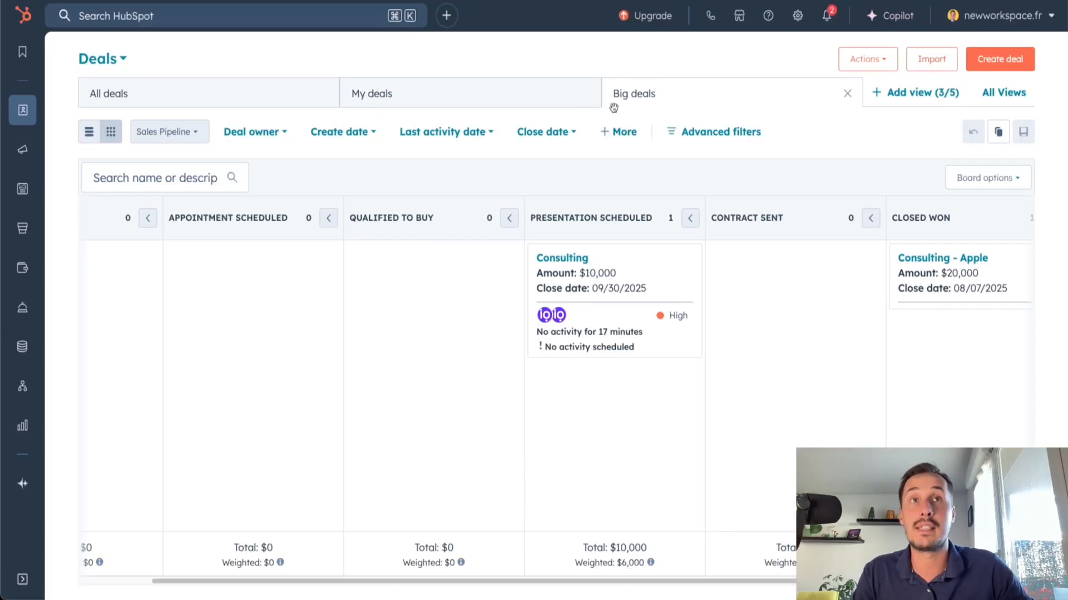
pyautogui.moveTo(634, 93); pyautogui.dragTo(377, 95)
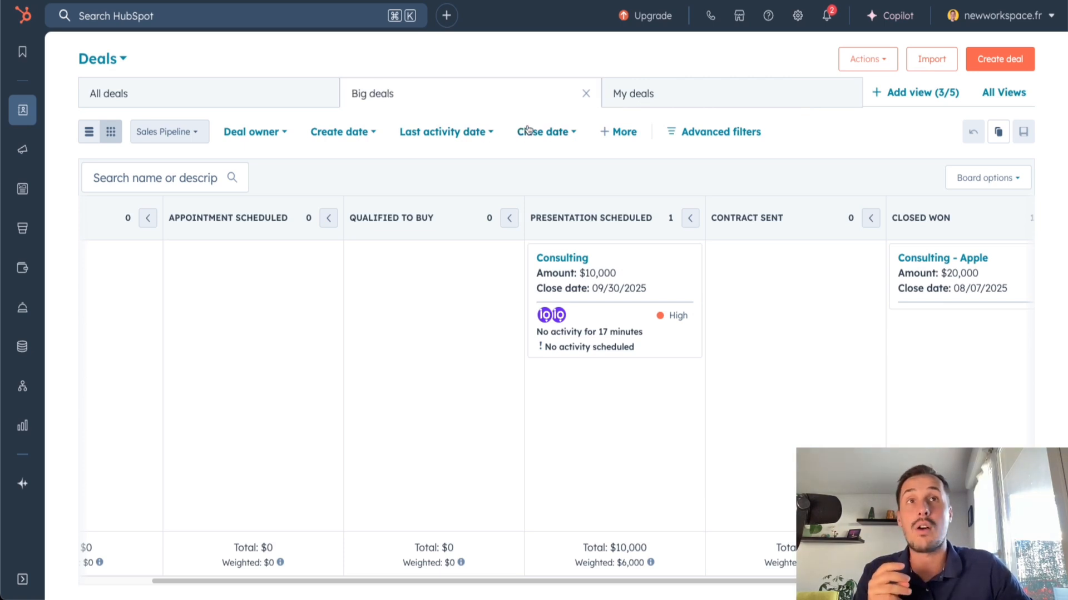
# Filter the Big deals view to deals with an Amount greater than or equal to 15000
pyautogui.click(620, 136)
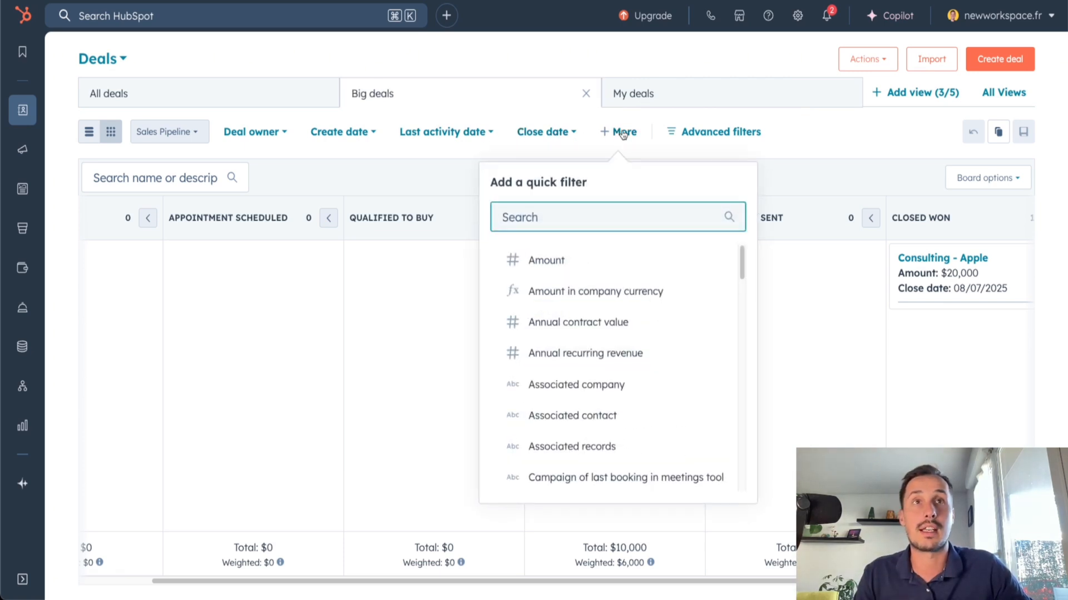
pyautogui.click(562, 262)
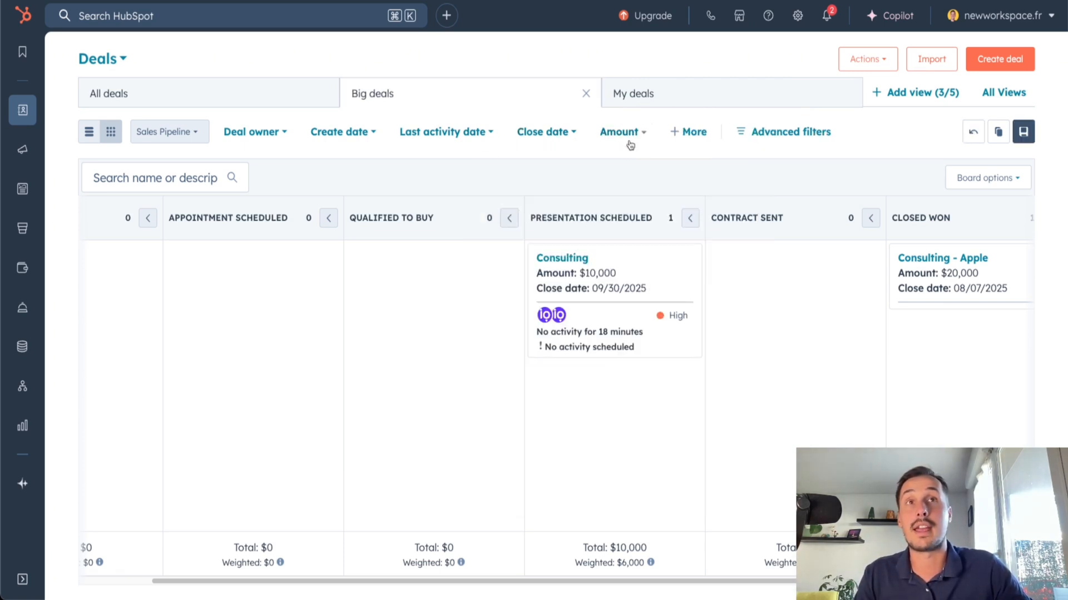
pyautogui.click(631, 136)
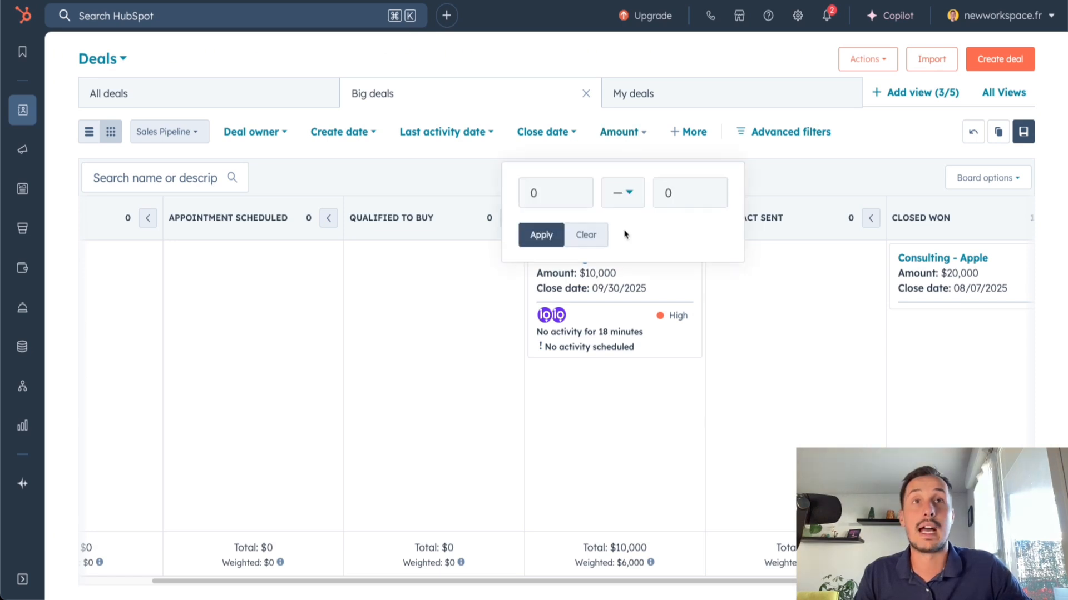
pyautogui.click(624, 192)
pyautogui.scroll(-2, 656, 345)
pyautogui.click(648, 367)
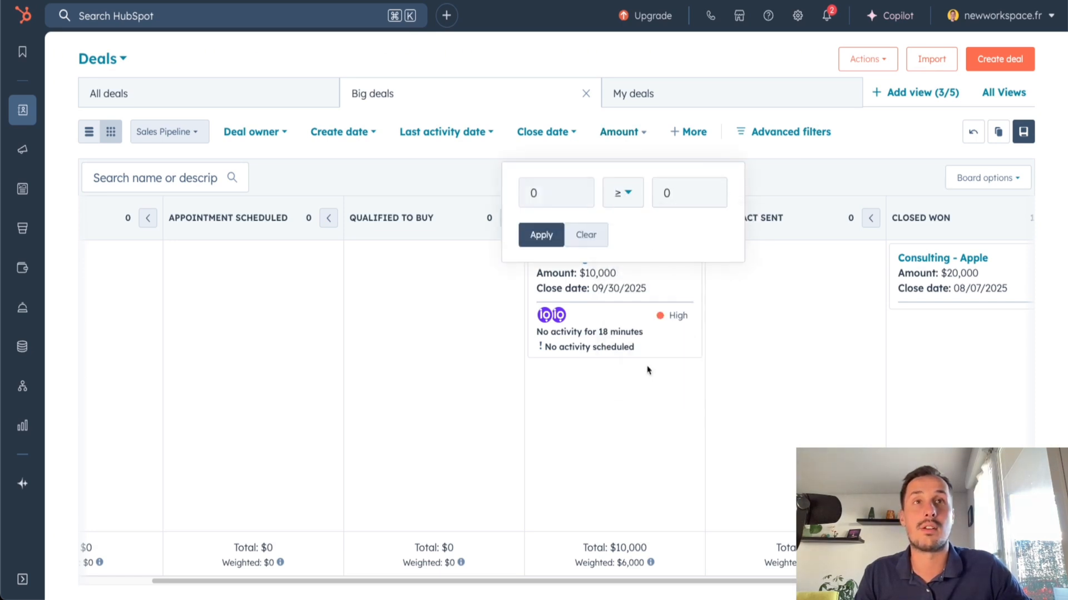
pyautogui.click(687, 197)
pyautogui.write('15000')
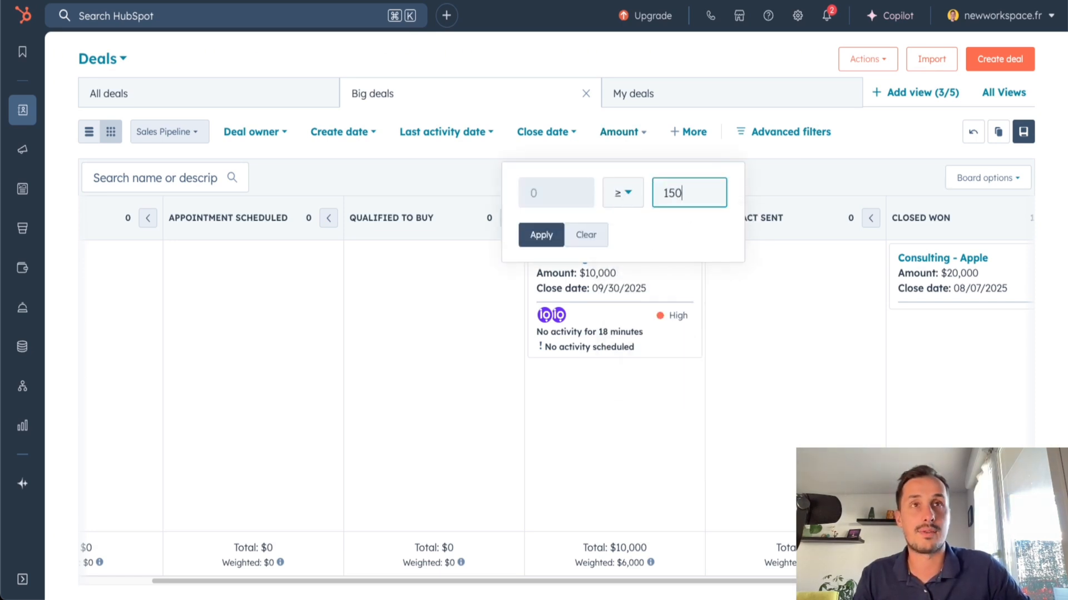
pyautogui.click(542, 234)
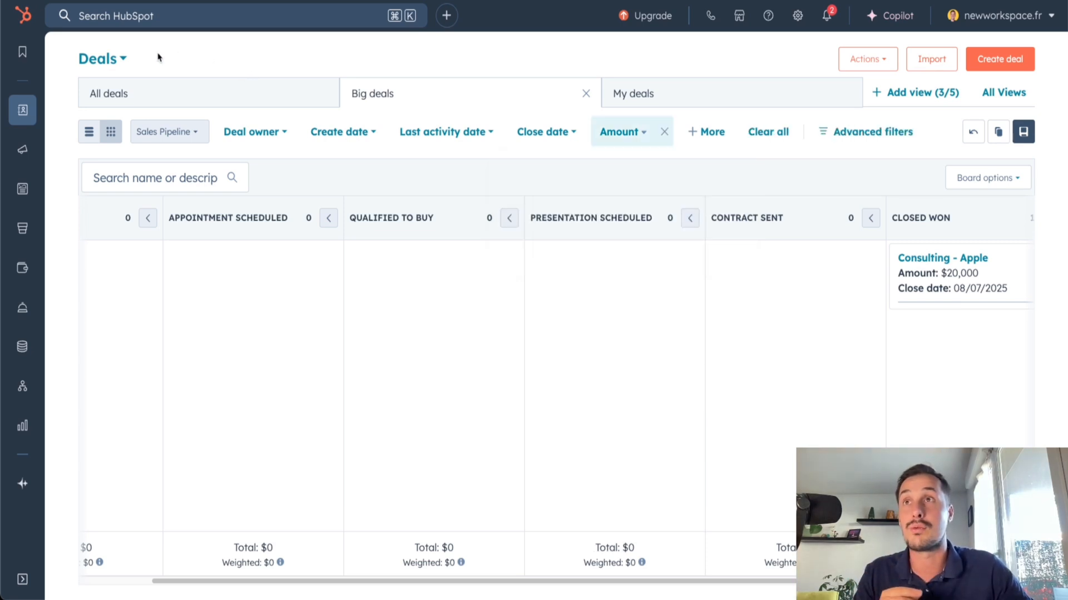
# Compare the All deals, Big deals and My deals views, and check the Deal owner filter set on My deals
pyautogui.click(120, 93)
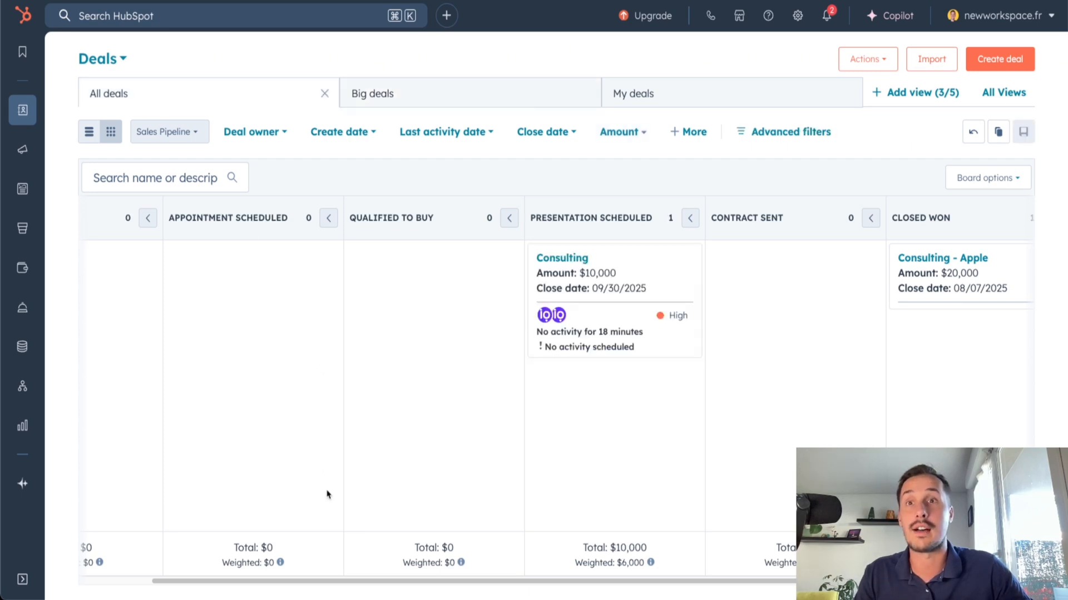
pyautogui.moveTo(374, 580); pyautogui.dragTo(277, 575)
pyautogui.click(403, 93)
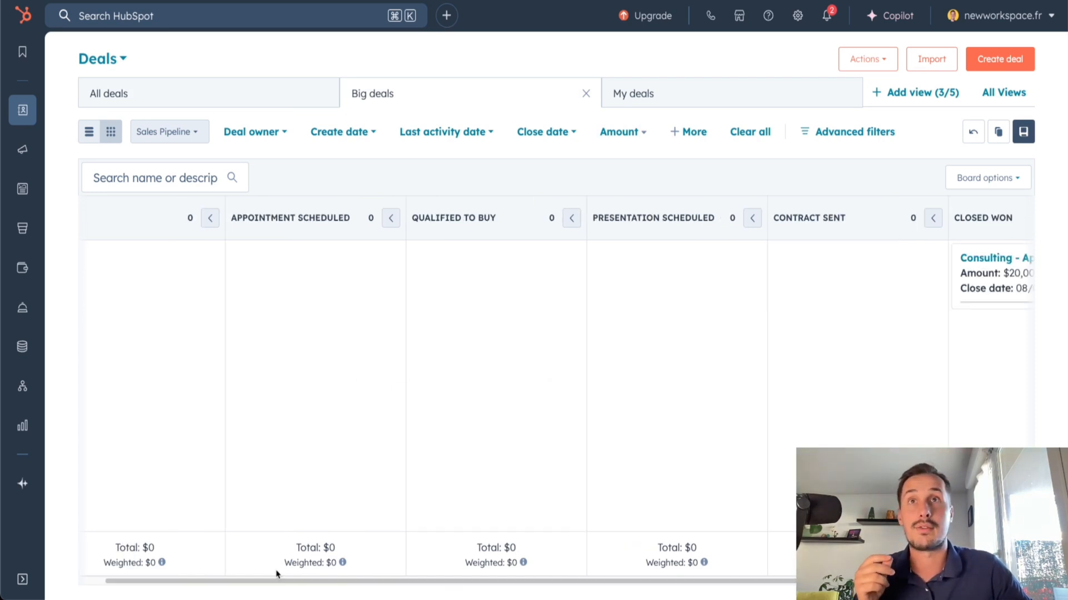
pyautogui.click(649, 95)
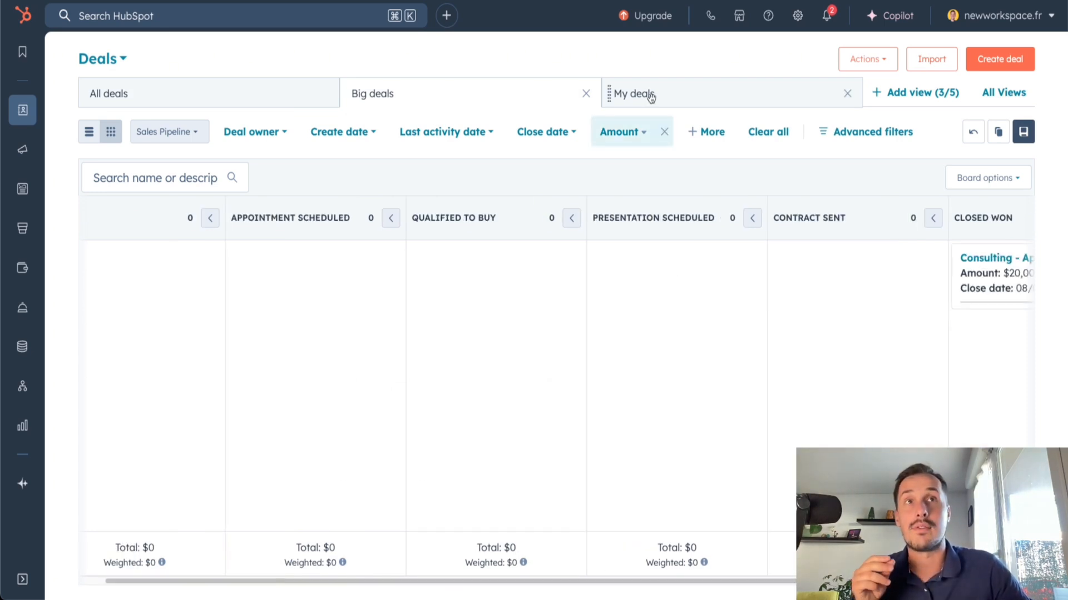
pyautogui.click(636, 102)
pyautogui.click(287, 136)
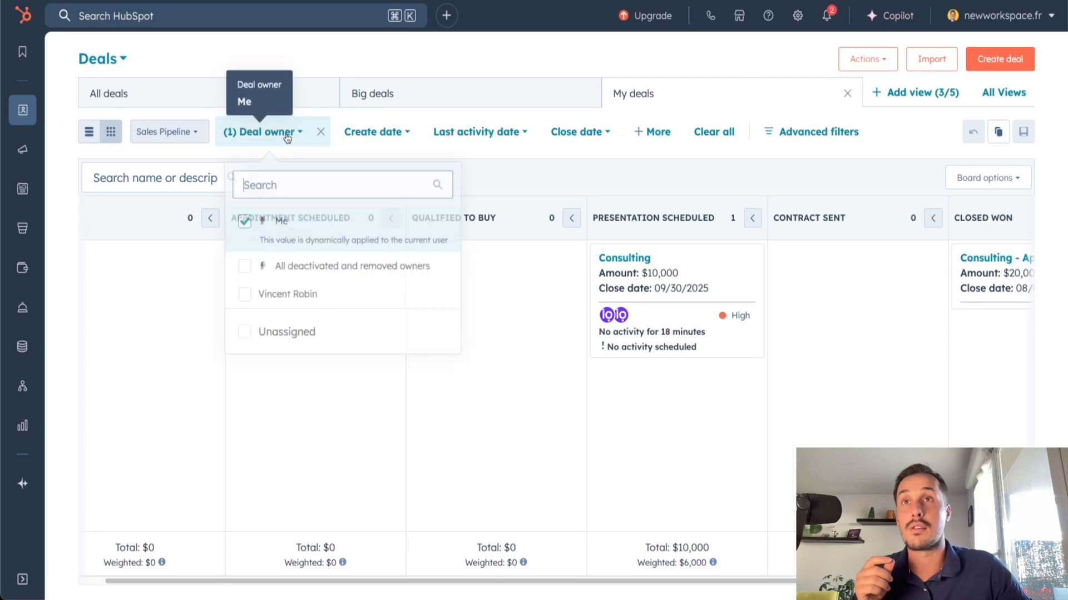
pyautogui.click(424, 155)
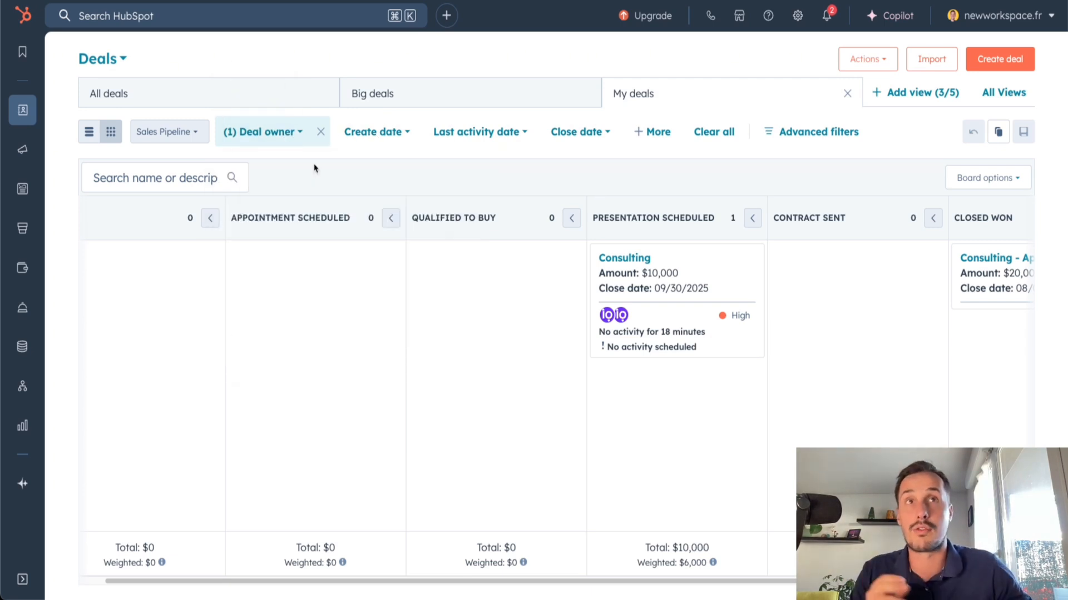